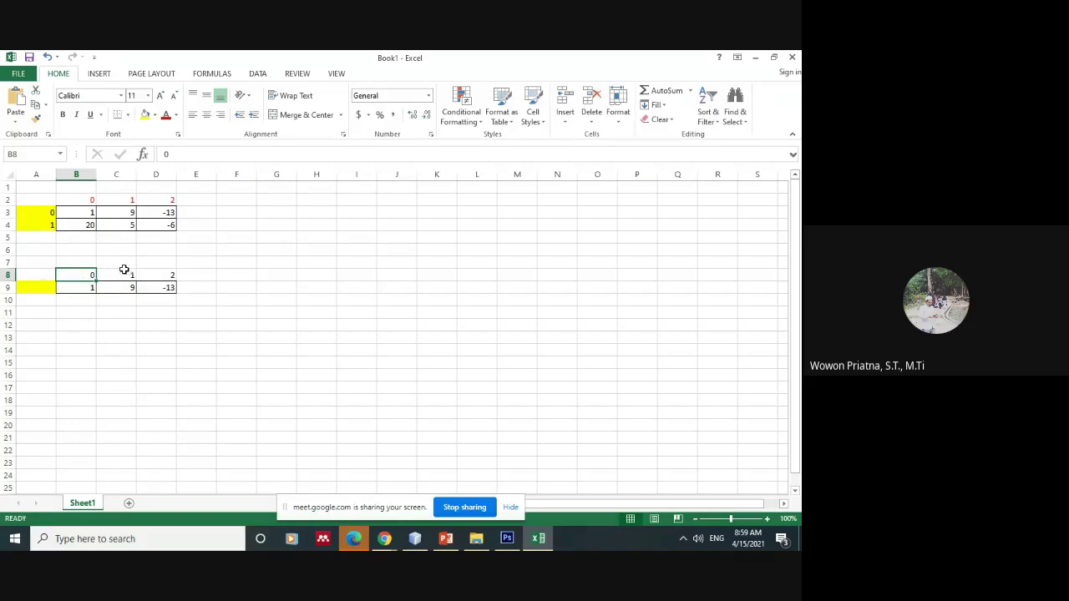
Label the upper two-row table by entering jono in cell A2
{"action": "left_click", "coordinate": [45, 275]}
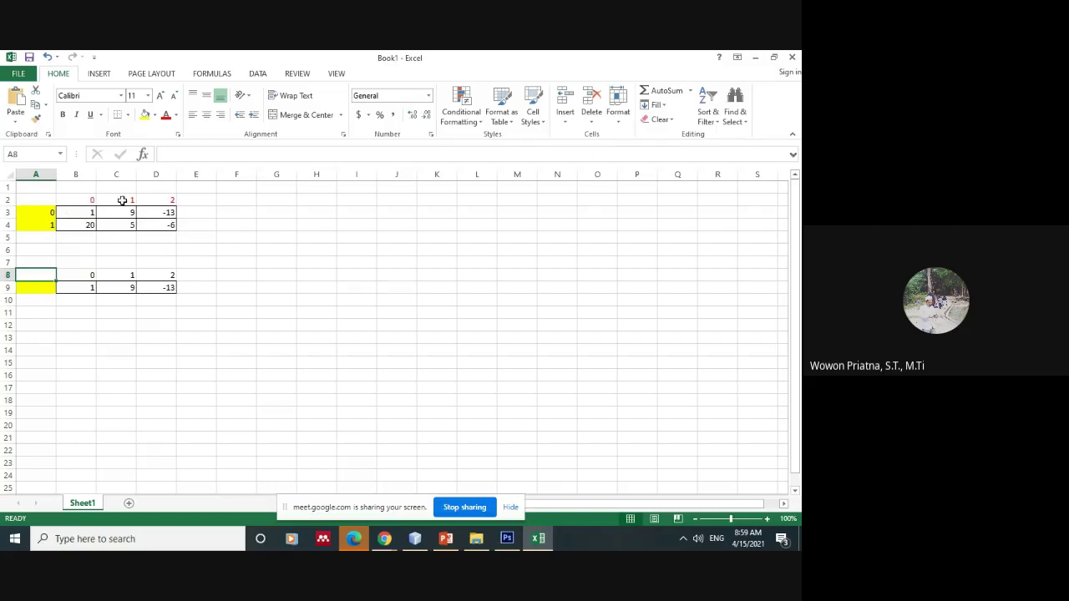
{"action": "left_click", "coordinate": [84, 212]}
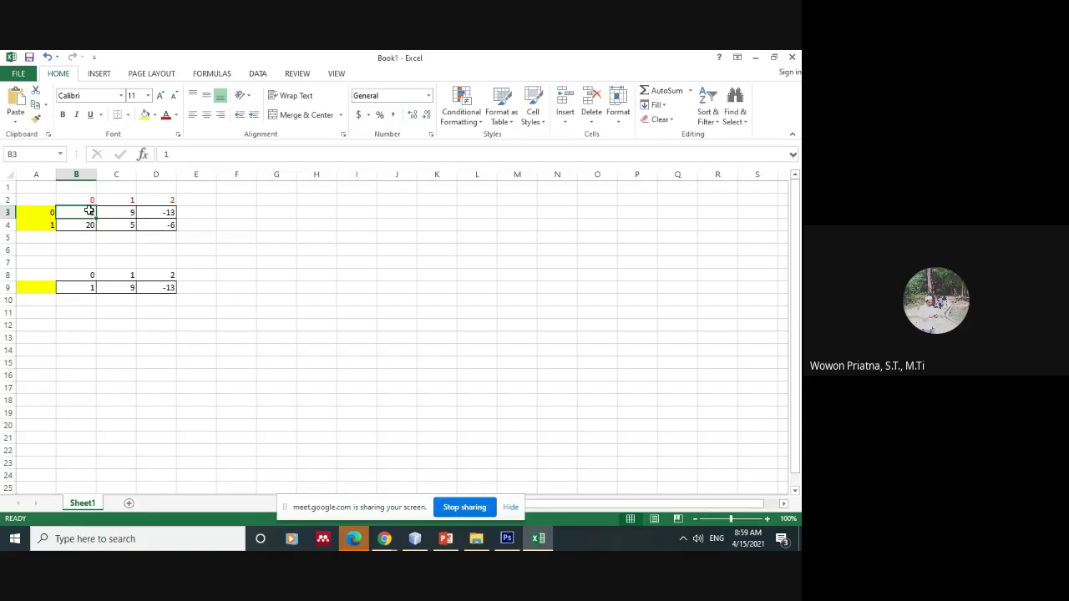
{"action": "left_click", "coordinate": [42, 197]}
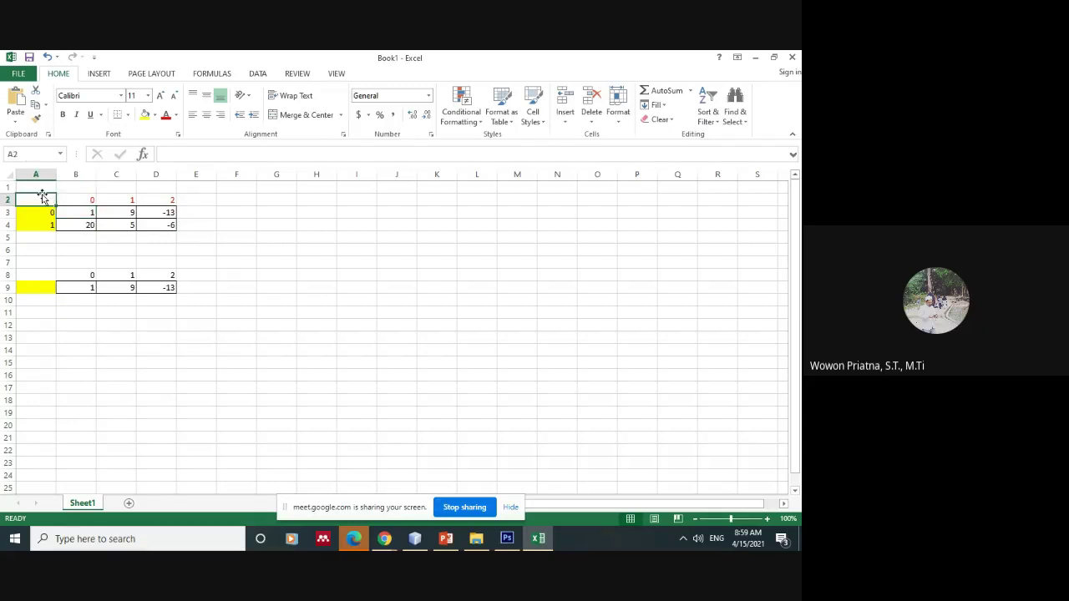
{"action": "type", "text": "jono"}
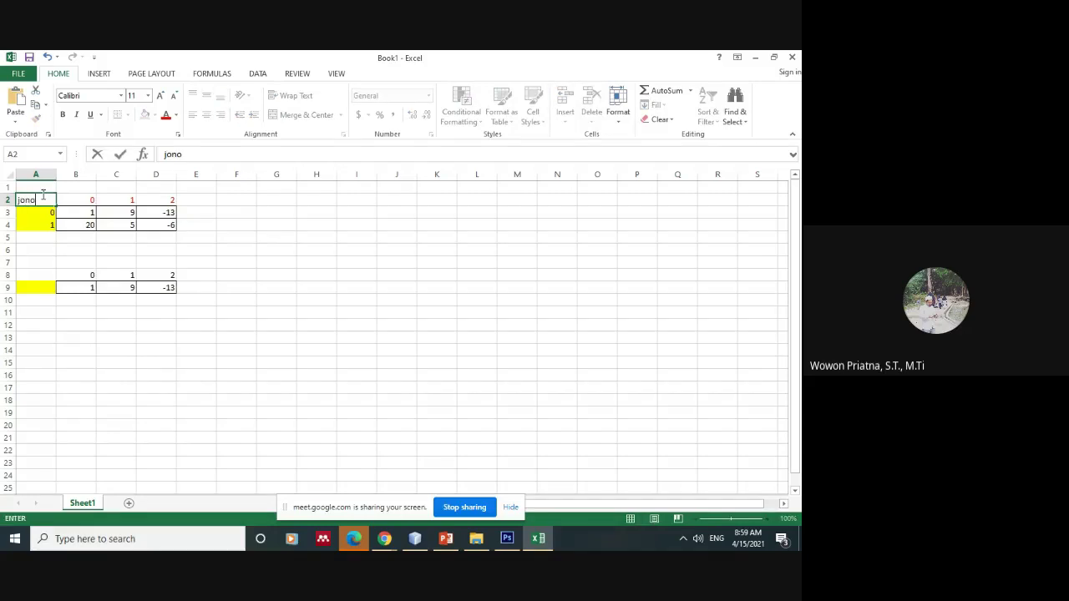
{"action": "left_click", "coordinate": [294, 226]}
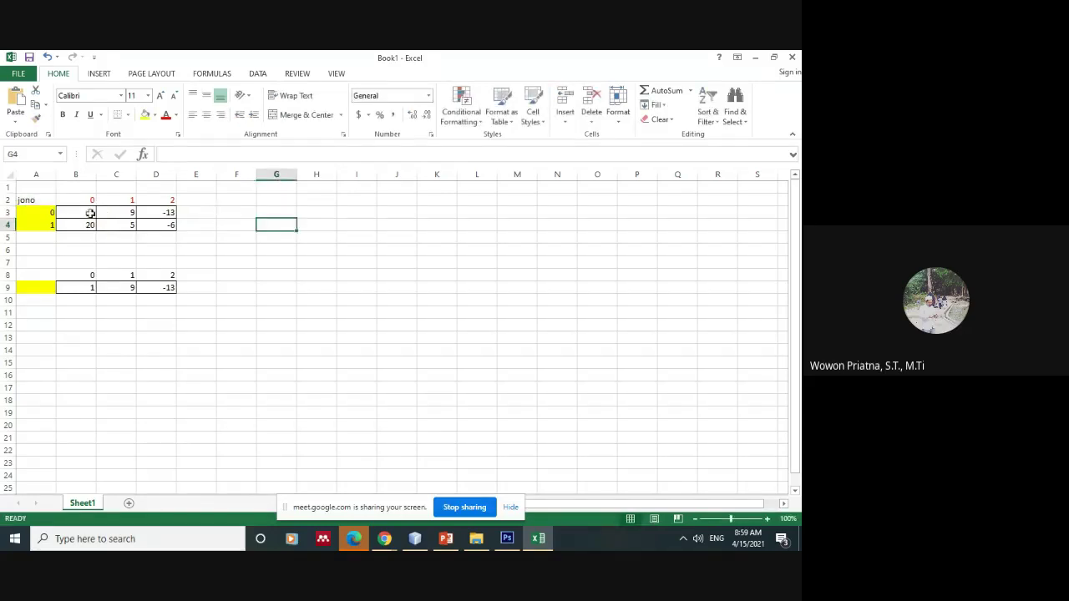
Enter the one-dimensional array notation jono[0]=1 in cell H4
{"action": "left_click", "coordinate": [86, 287]}
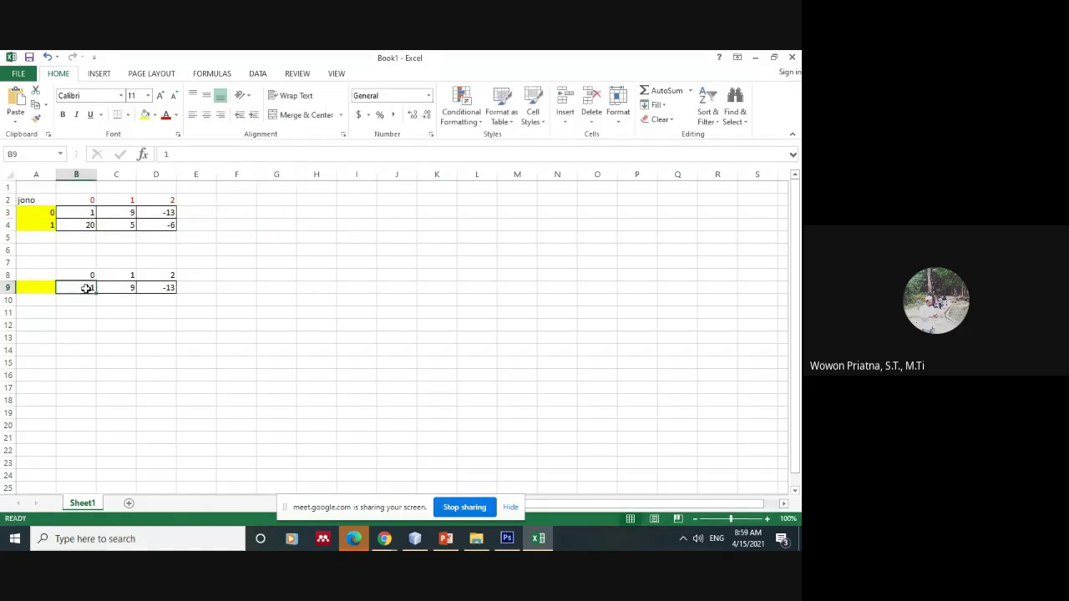
{"action": "left_click", "coordinate": [323, 222]}
{"action": "type", "text": "in"}
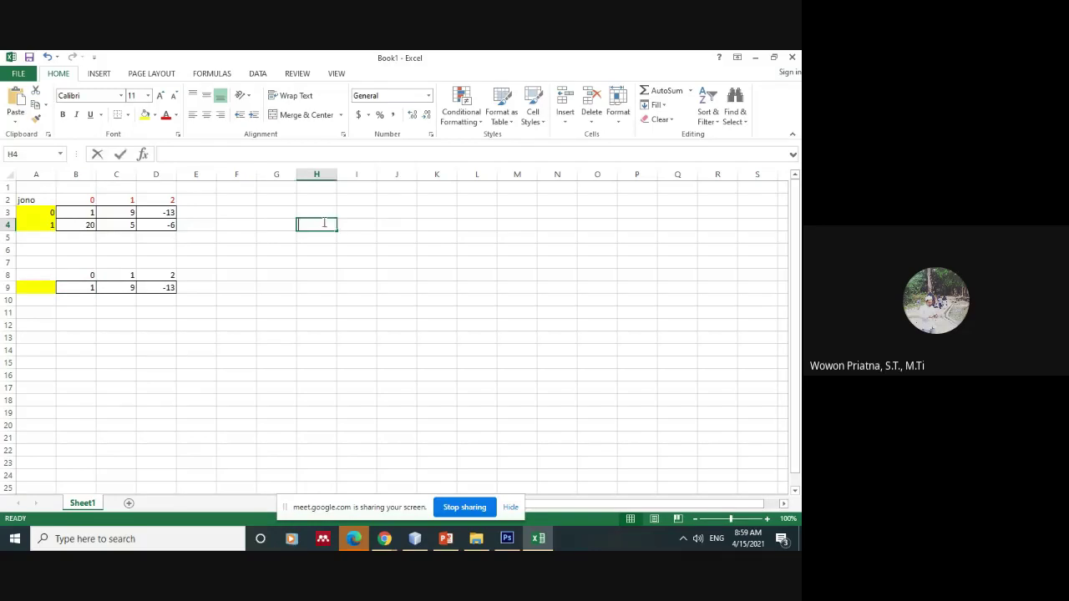
{"action": "key", "text": "BackSpace"}
{"action": "key", "text": "BackSpace"}
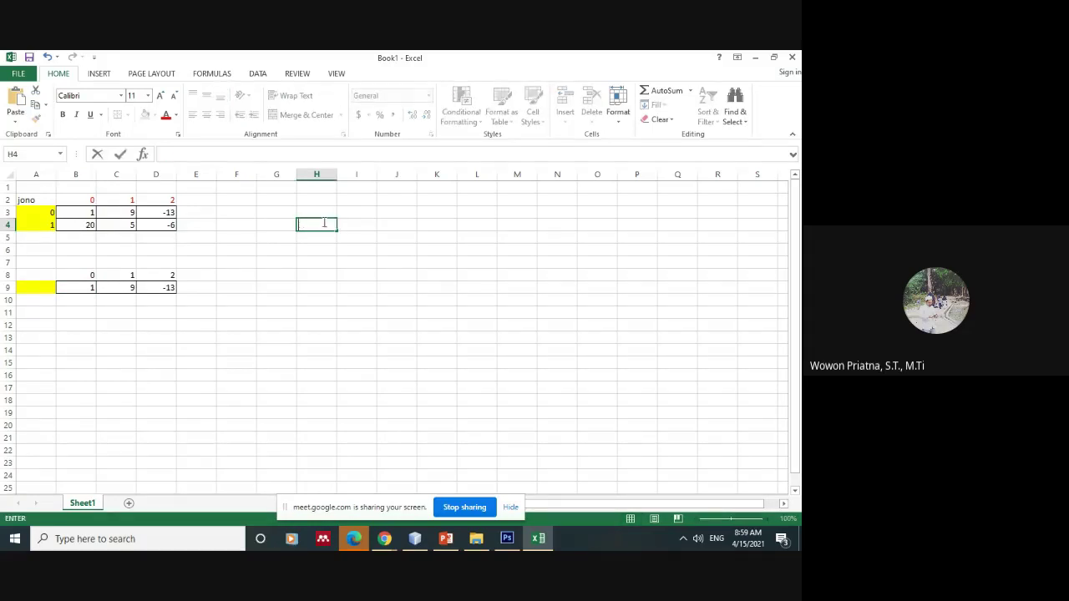
{"action": "type", "text": "jono["}
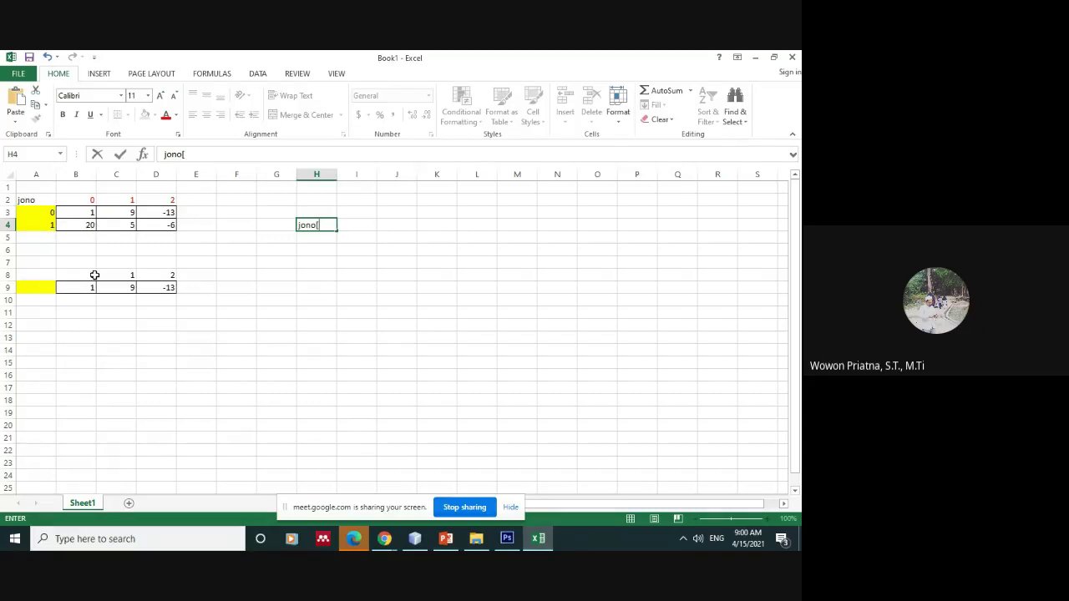
{"action": "type", "text": "0]=1"}
{"action": "key", "text": "Return"}
{"action": "left_click", "coordinate": [308, 264]}
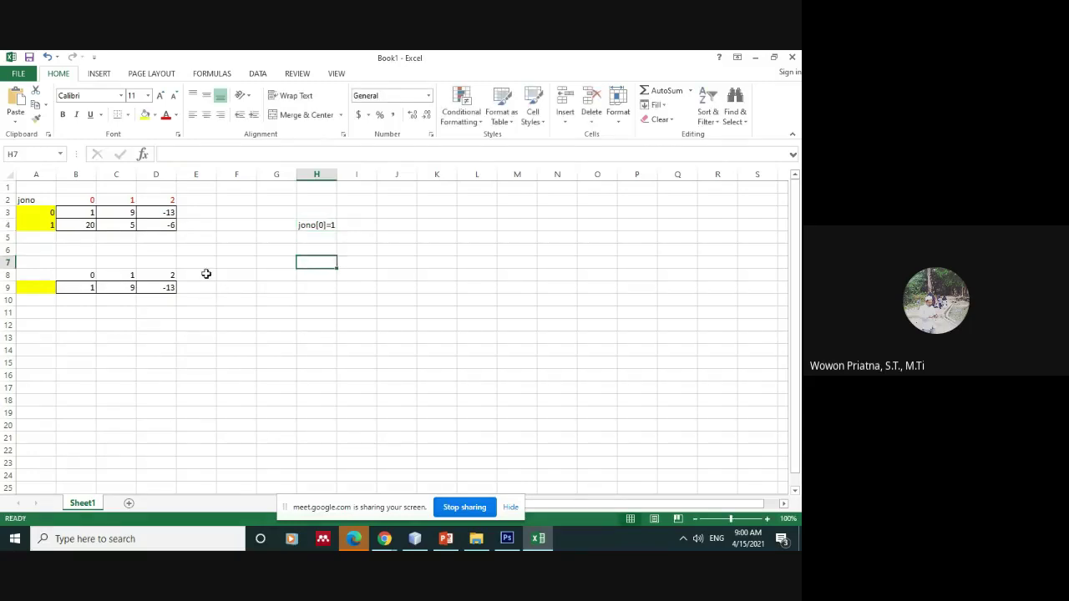
Enter jono[1]=9 in cell H5 for the second element of the one-dimensional array
{"action": "left_click", "coordinate": [309, 239]}
{"action": "type", "text": "jono"}
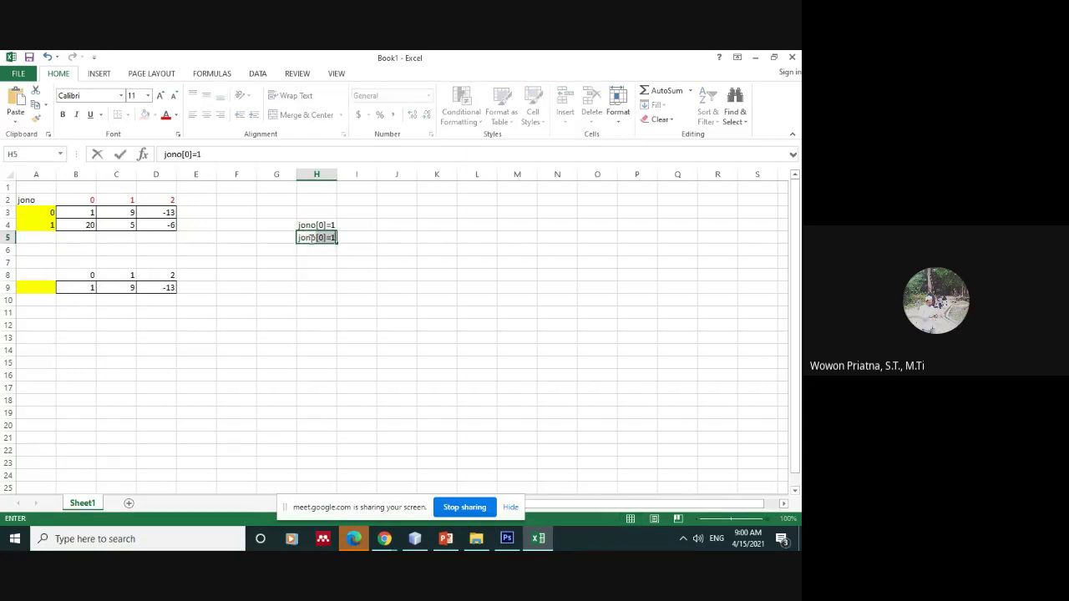
{"action": "type", "text": "[]"}
{"action": "key", "text": "Left"}
{"action": "double_click", "coordinate": [316, 238]}
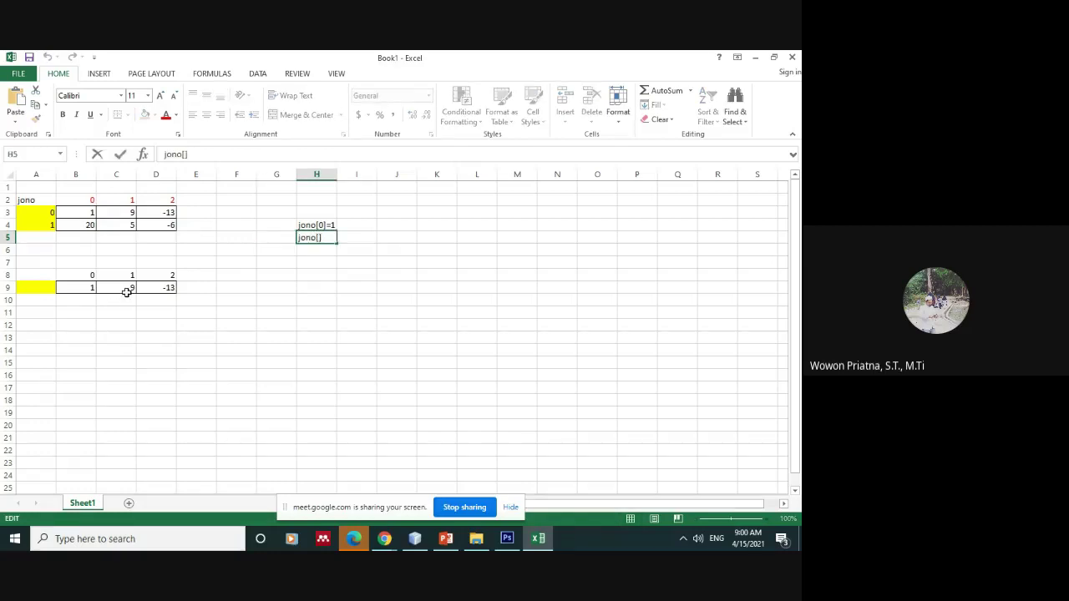
{"action": "type", "text": "1]=9"}
{"action": "key", "text": "Return"}
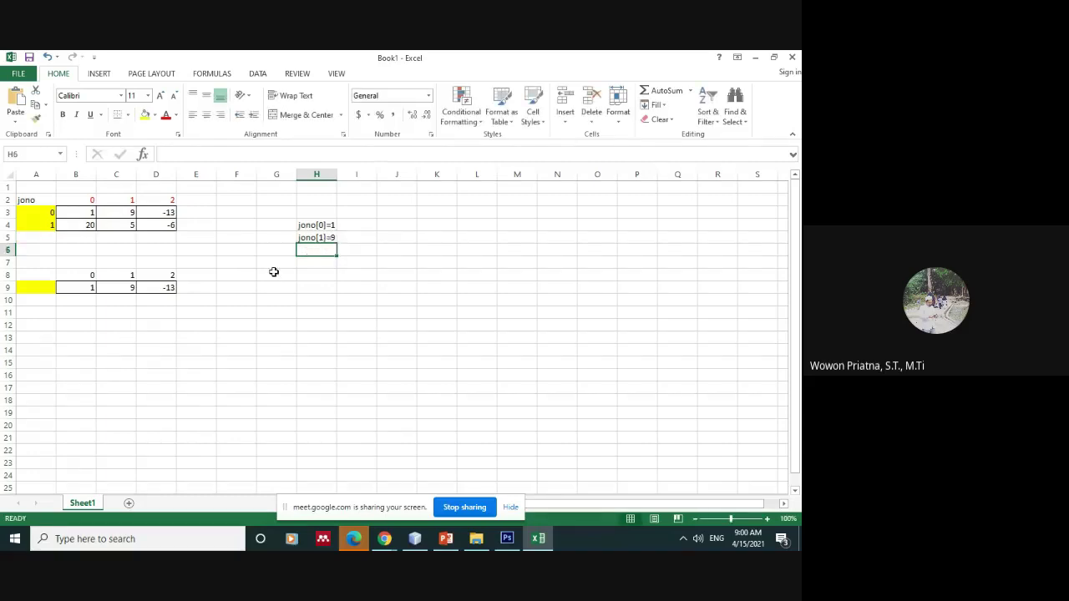
Enter jono[2]=3 in cell H6 for the third element of the one-dimensional array
{"action": "type", "text": "jono"}
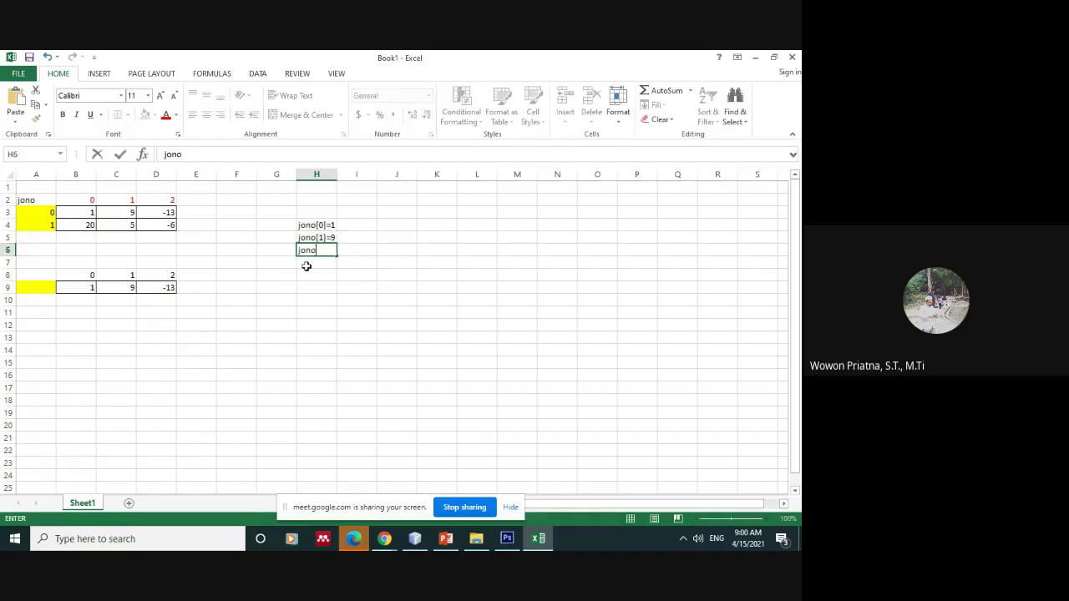
{"action": "type", "text": "[2]=3"}
{"action": "key", "text": "Return"}
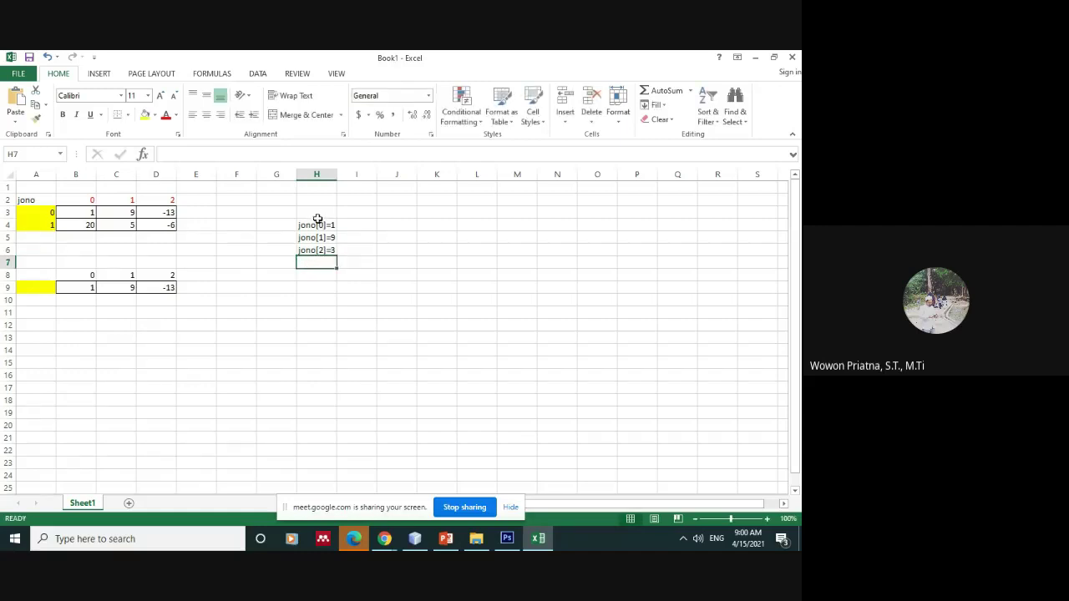
{"action": "left_click_drag", "start_coordinate": [317, 219], "coordinate": [317, 264]}
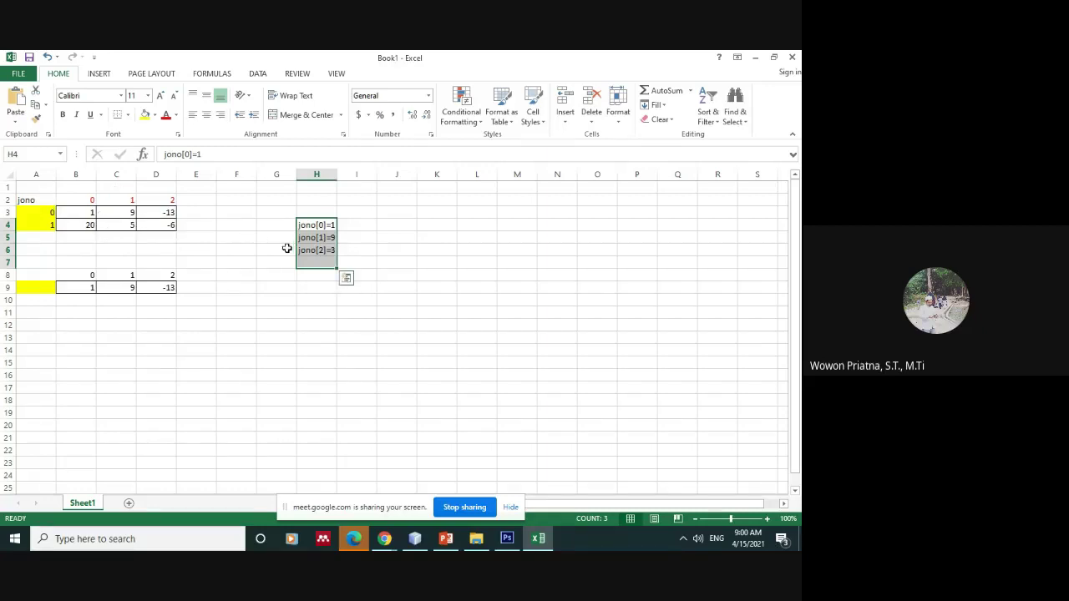
Enter the two-dimensional array notation jono[0][0]=1 in cell J4
{"action": "left_click", "coordinate": [87, 214]}
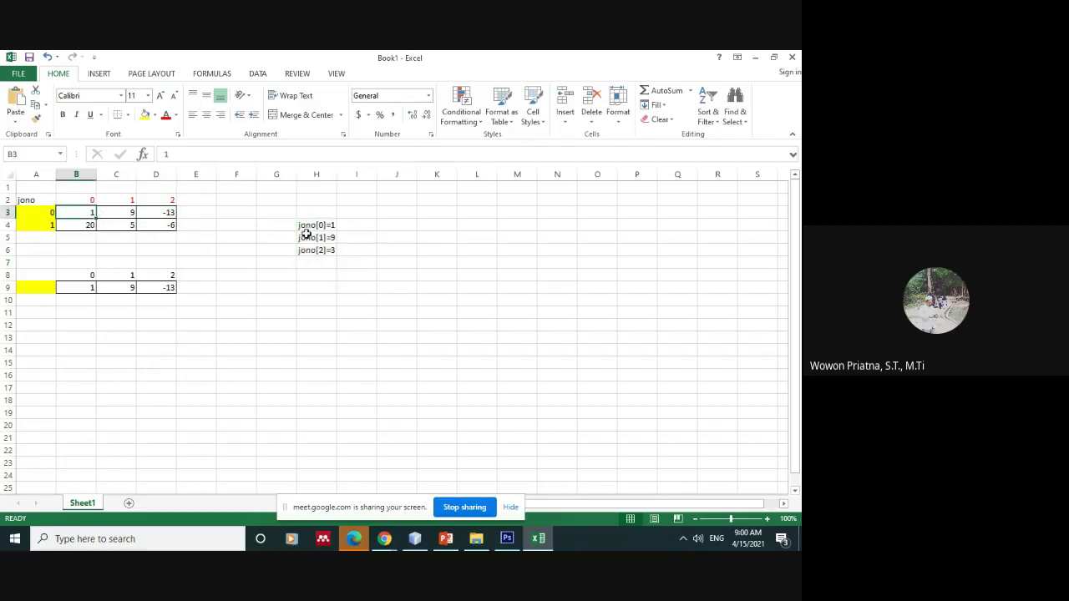
{"action": "left_click", "coordinate": [405, 222]}
{"action": "type", "text": "jono"}
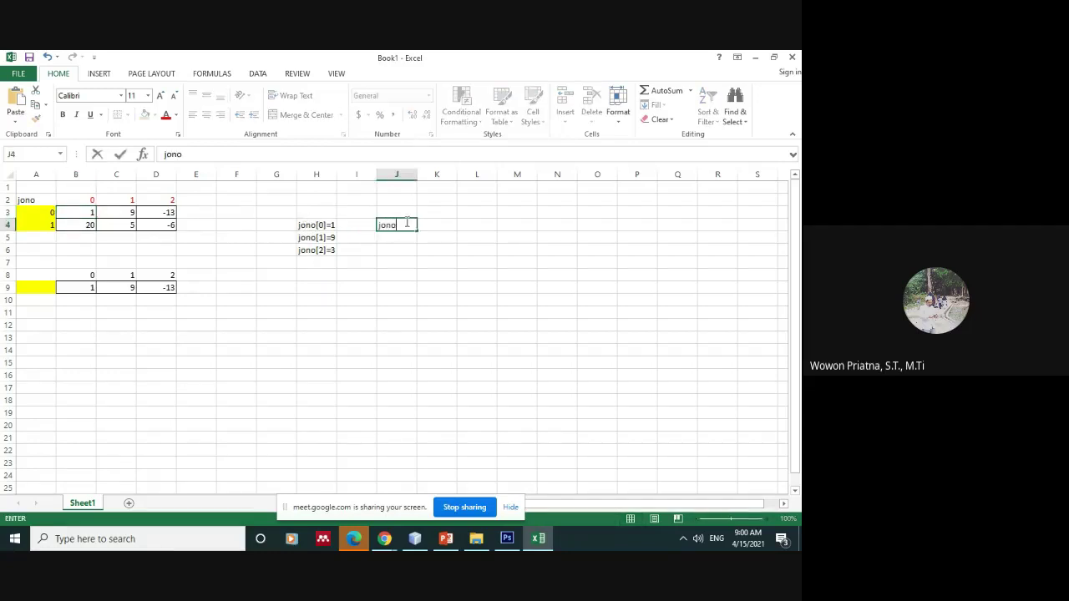
{"action": "type", "text": "[0]"}
{"action": "type", "text": "[0]=1"}
{"action": "key", "text": "Return"}
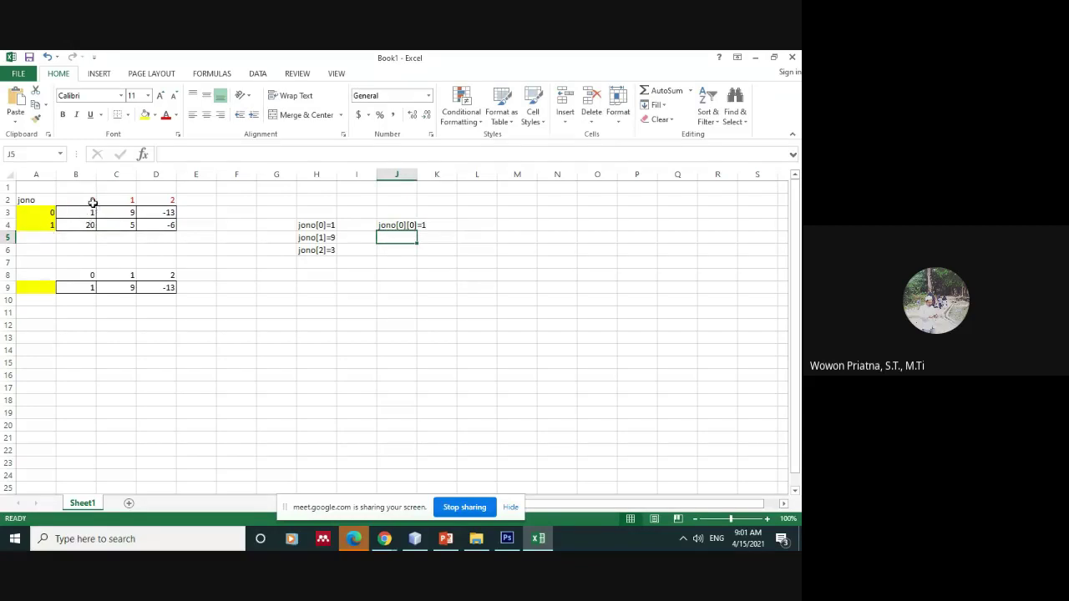
{"action": "left_click", "coordinate": [128, 213]}
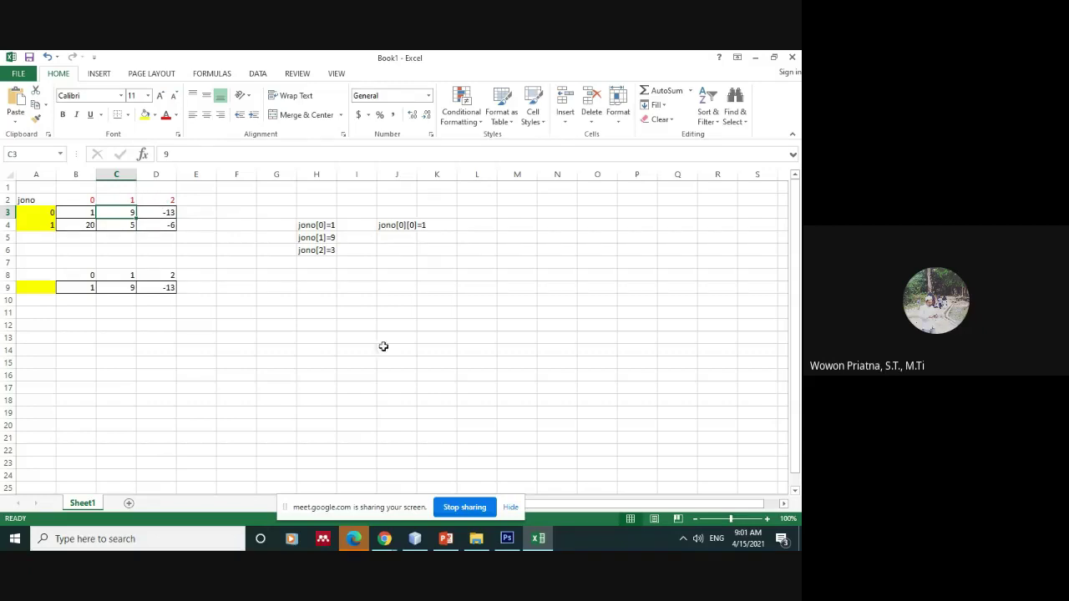
Switch to the Google Meet call in Chrome, admit the waiting participant, and return to the Excel workbook
{"action": "left_click", "coordinate": [384, 539]}
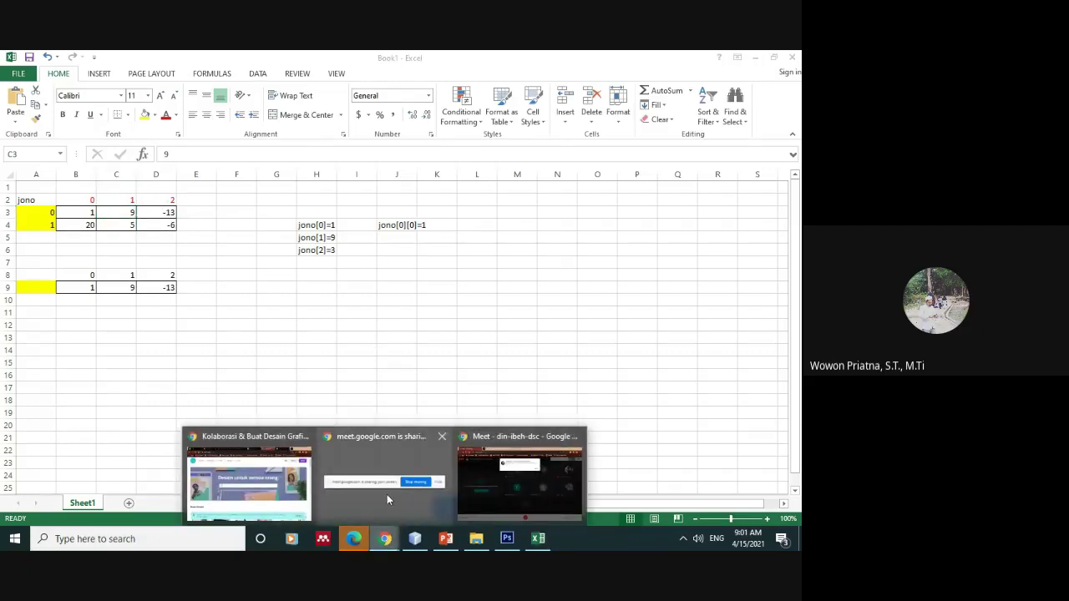
{"action": "left_click", "coordinate": [518, 480]}
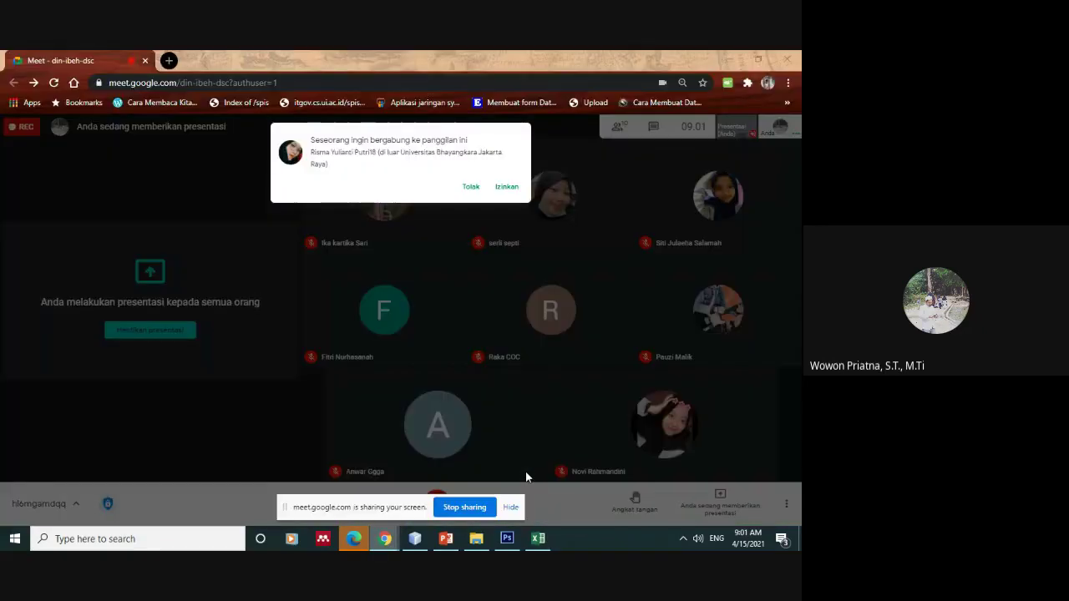
{"action": "left_click", "coordinate": [507, 187]}
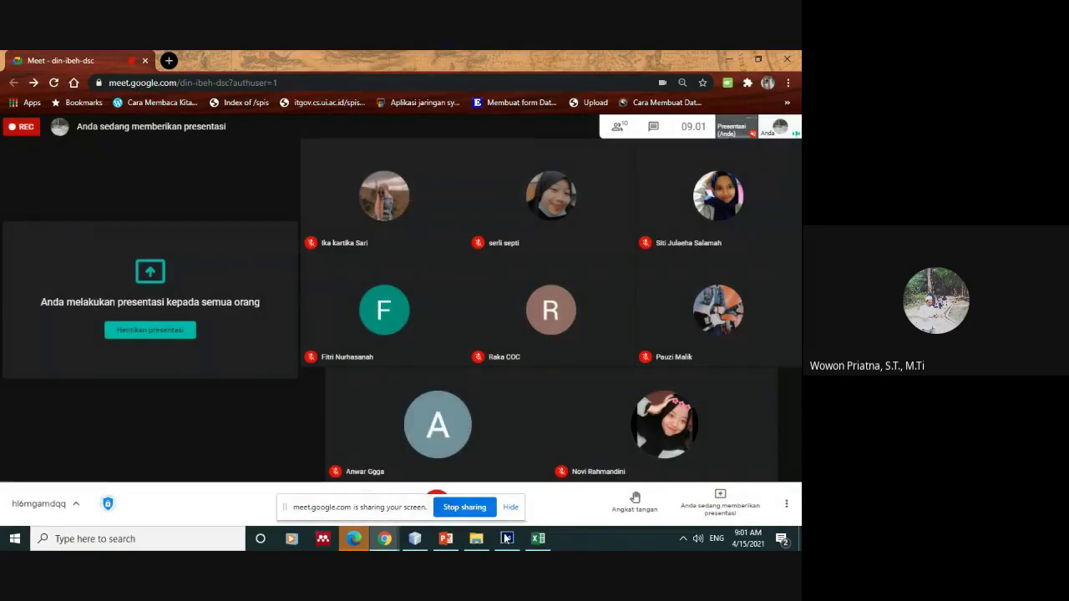
{"action": "left_click", "coordinate": [539, 542]}
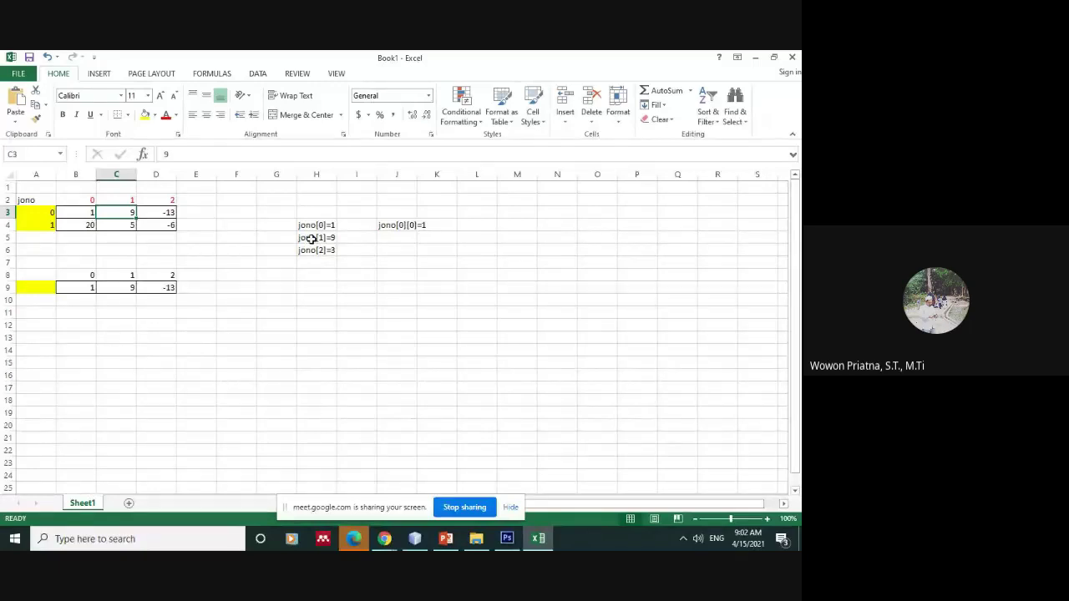
Enter jono[0][1]=9 in cell J5 for row 0, column 1 of the two-dimensional array
{"action": "left_click", "coordinate": [396, 235]}
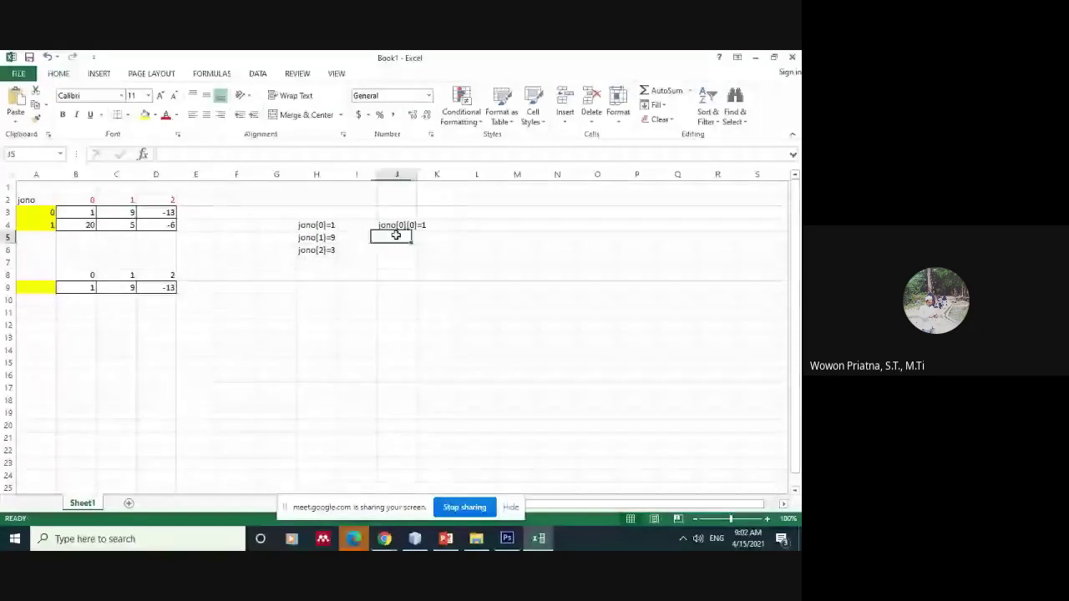
{"action": "type", "text": "jono[0][0]=1"}
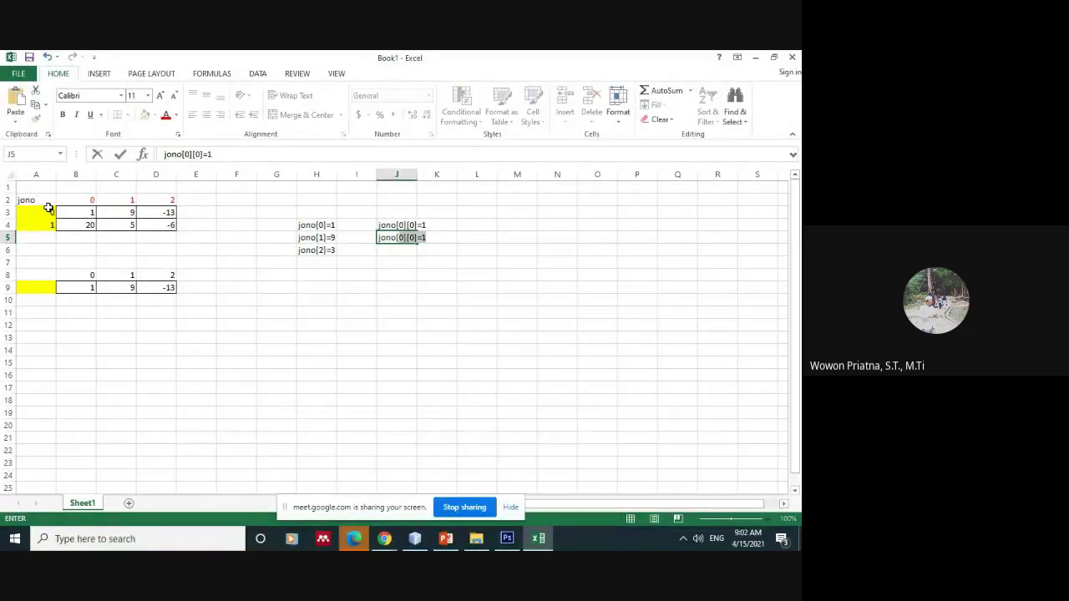
{"action": "type", "text": "["}
{"action": "key", "text": "BackSpace"}
{"action": "type", "text": "1]=9"}
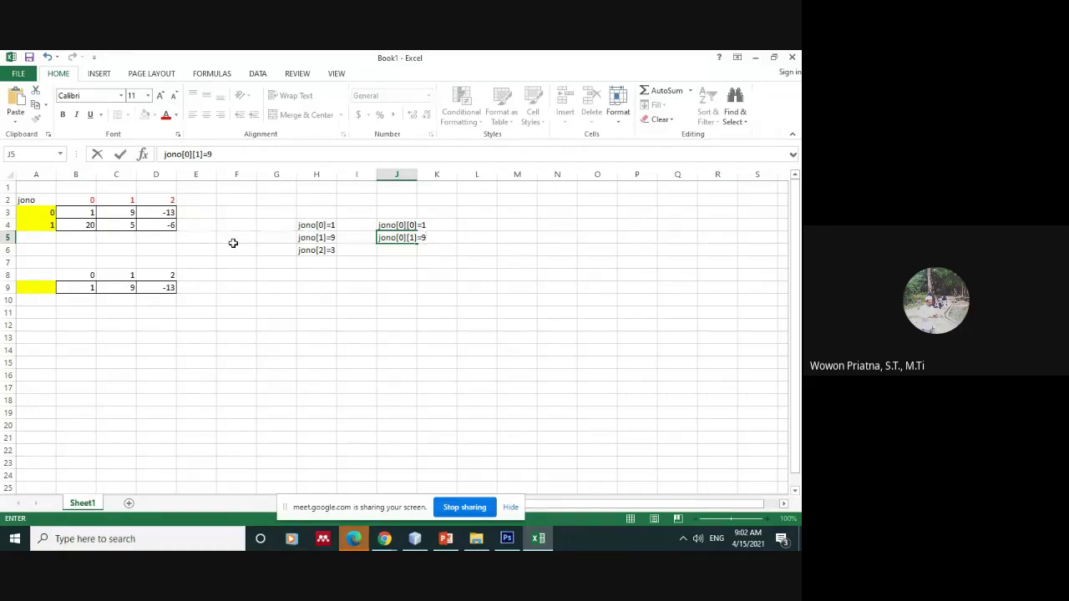
{"action": "key", "text": "Return"}
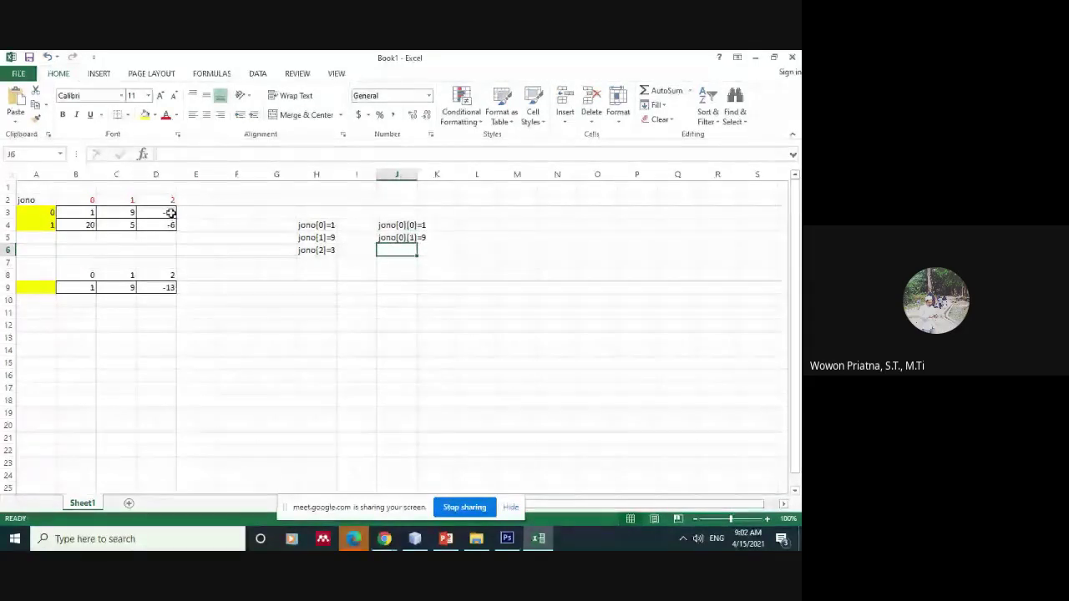
Enter jono[0][2]=-13 in cell J6 for row 0, column 2 of the two-dimensional array
{"action": "type", "text": "jono("}
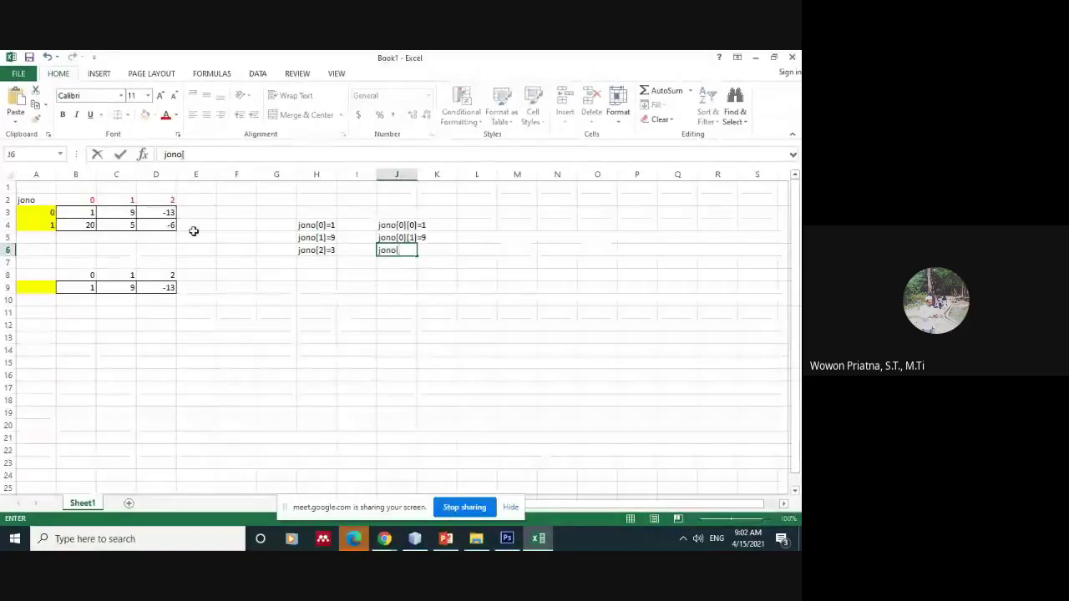
{"action": "type", "text": "0]["}
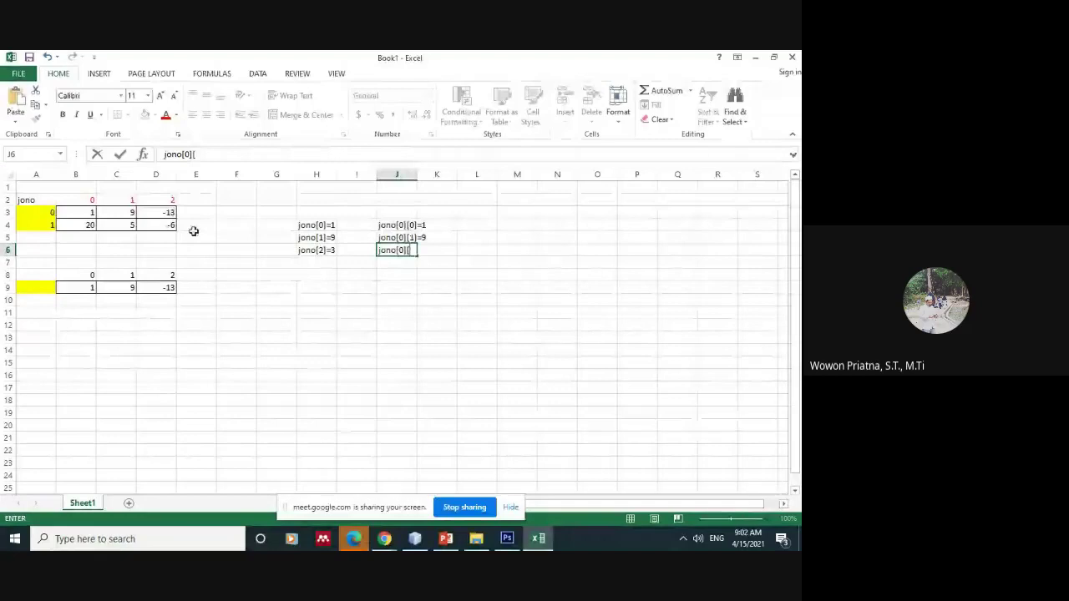
{"action": "type", "text": "2]"}
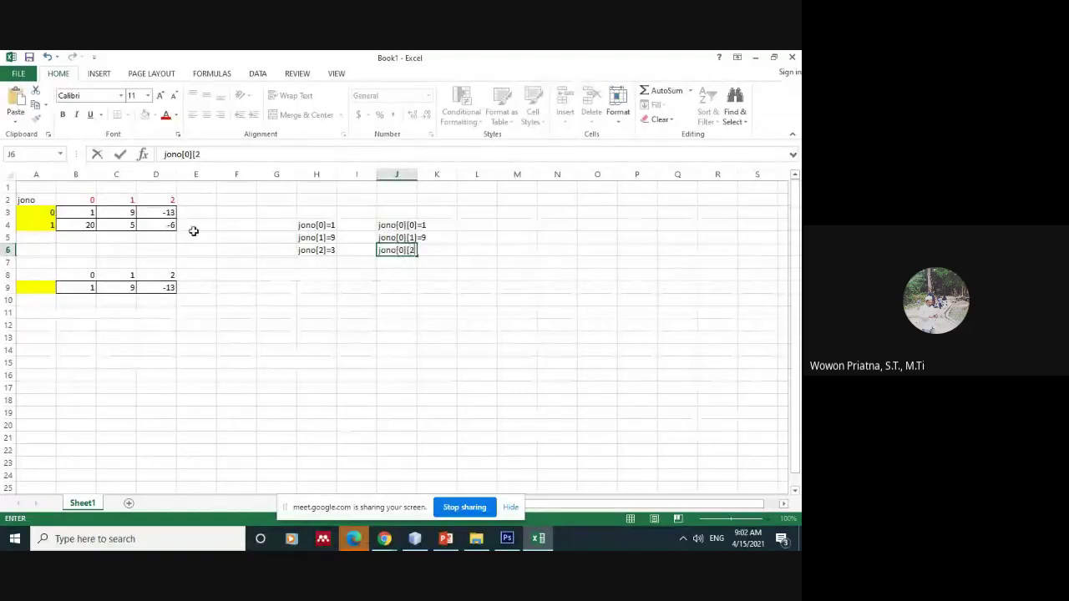
{"action": "type", "text": "=-13"}
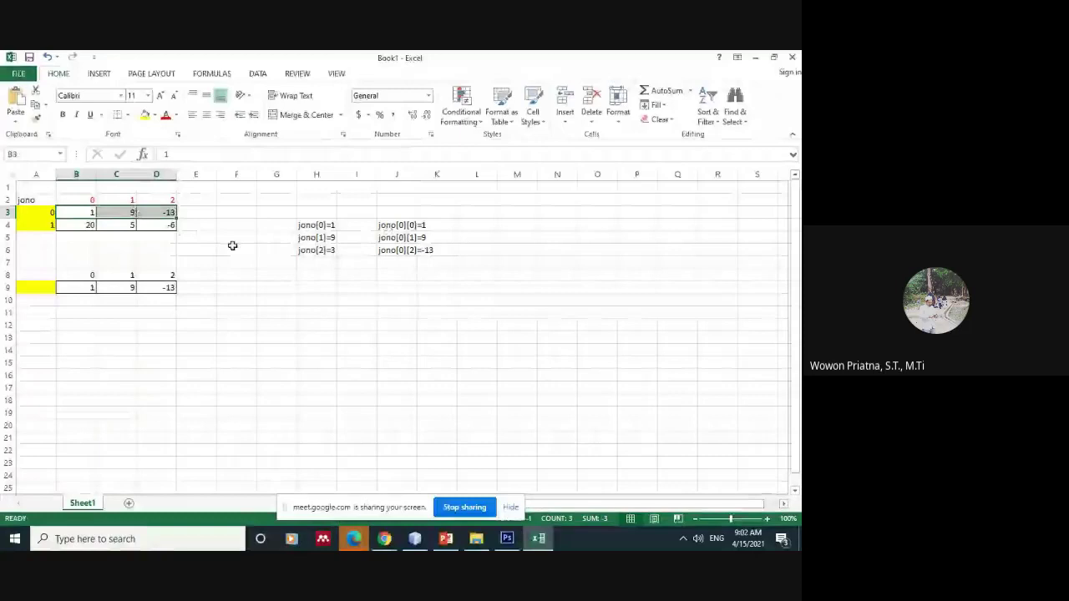
Fill row 1 of the upper table, cells A4 to D4, with blue
{"action": "left_click_drag", "start_coordinate": [37, 225], "coordinate": [94, 228]}
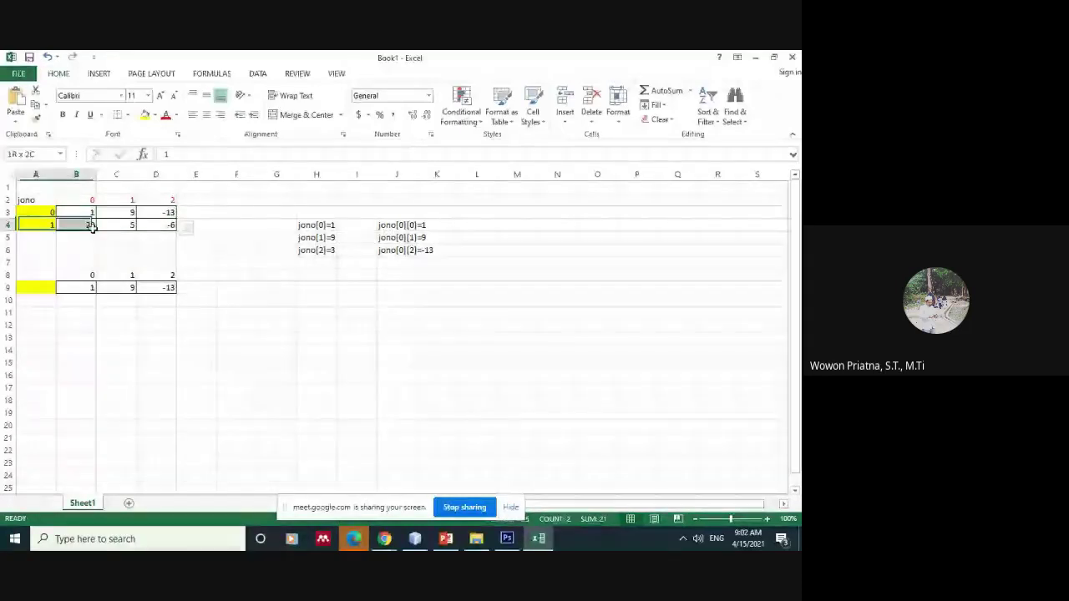
{"action": "left_click_drag", "start_coordinate": [94, 227], "coordinate": [159, 226]}
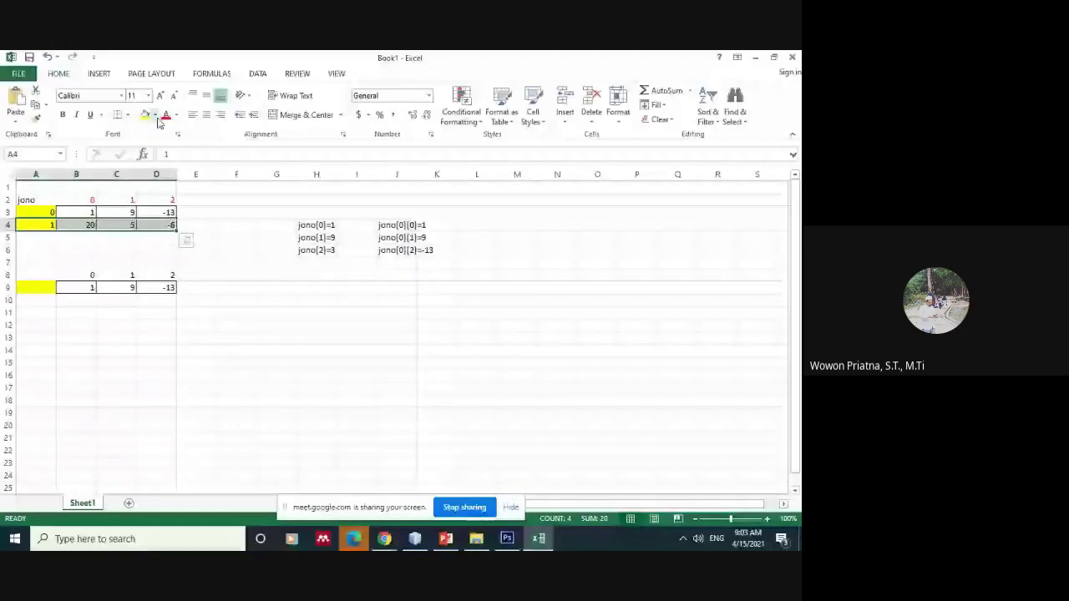
{"action": "left_click", "coordinate": [155, 116]}
{"action": "left_click", "coordinate": [218, 212]}
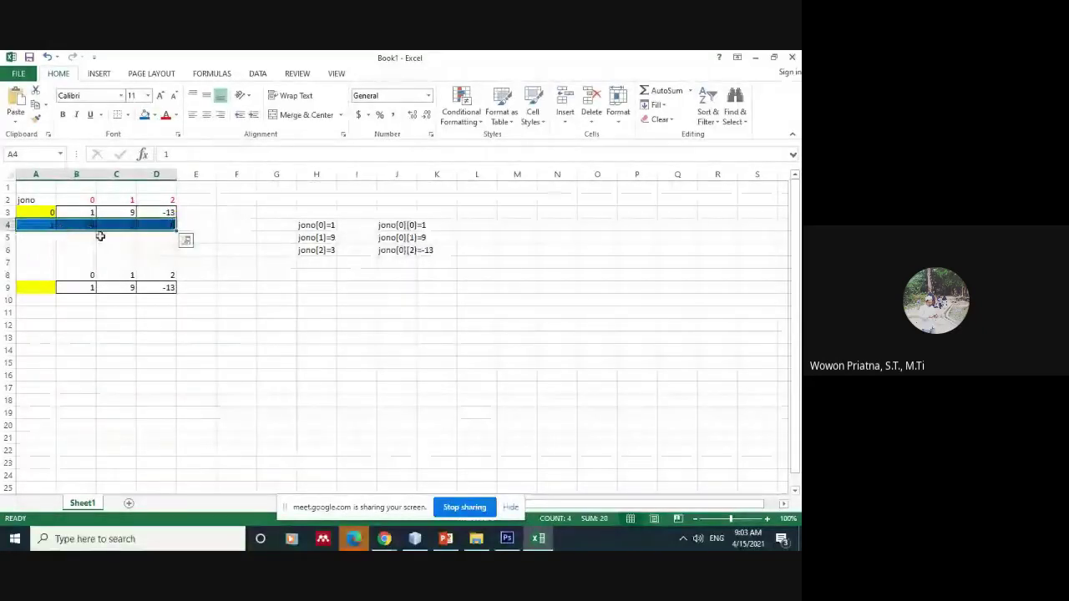
Enter jono[1][0]=20 in cell J7 for row 1, column 0 of the two-dimensional array
{"action": "left_click", "coordinate": [389, 262]}
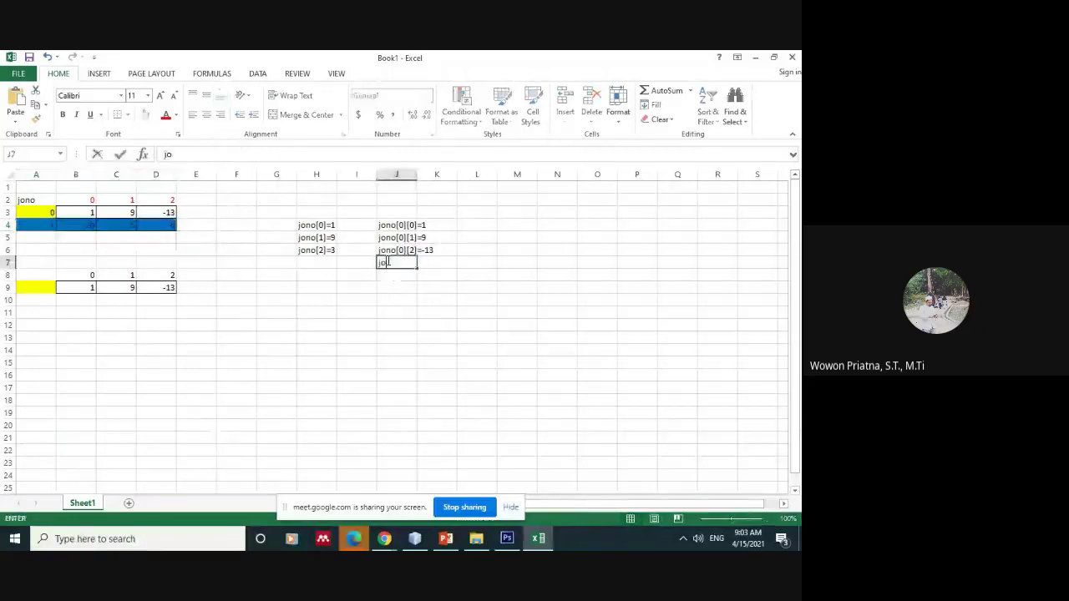
{"action": "type", "text": "jono"}
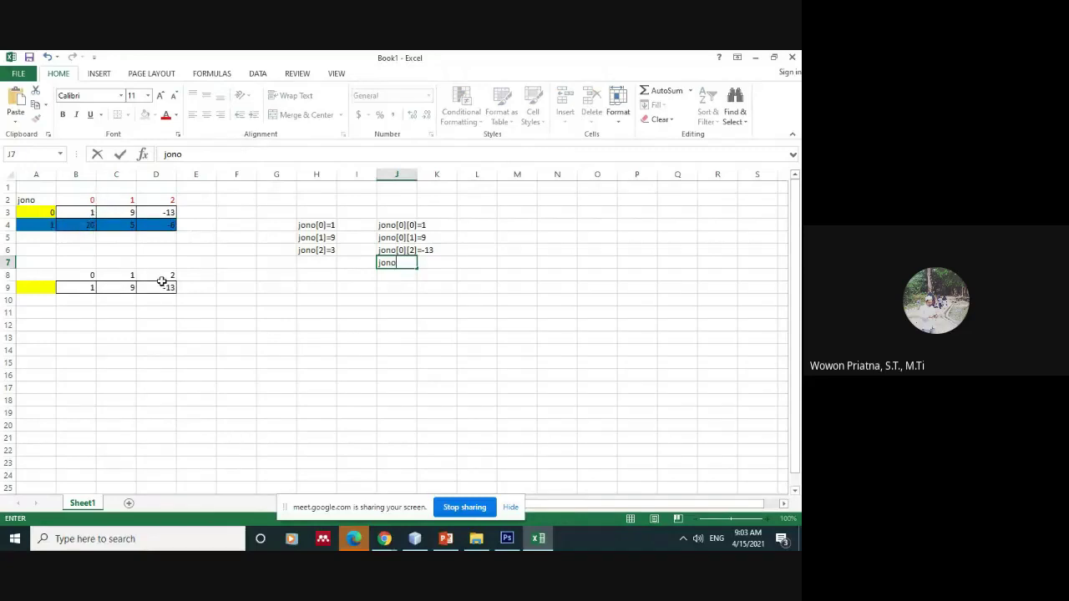
{"action": "type", "text": "[1"}
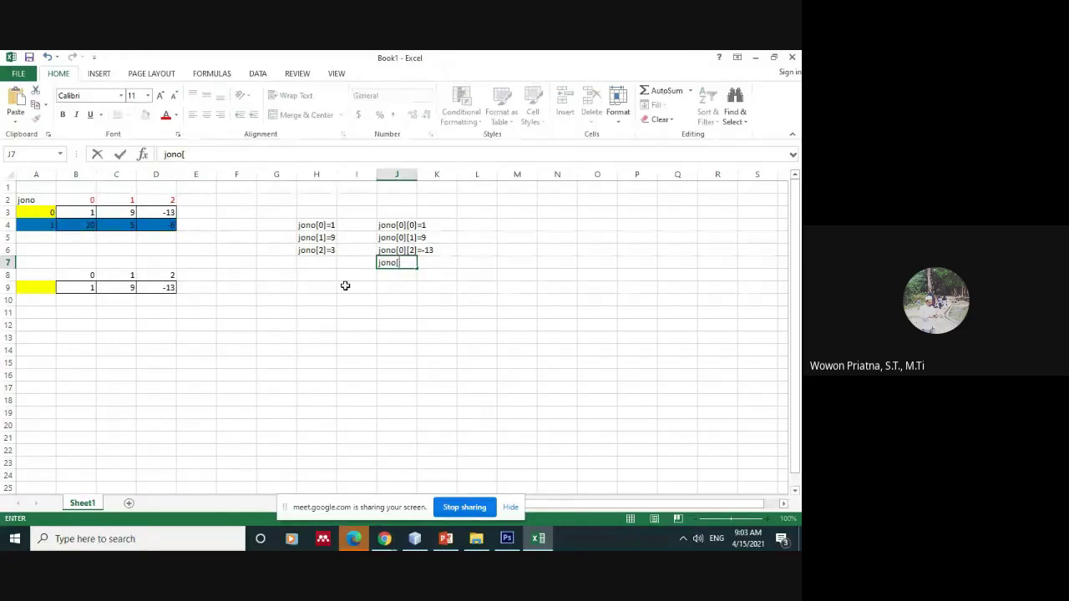
{"action": "type", "text": "]"}
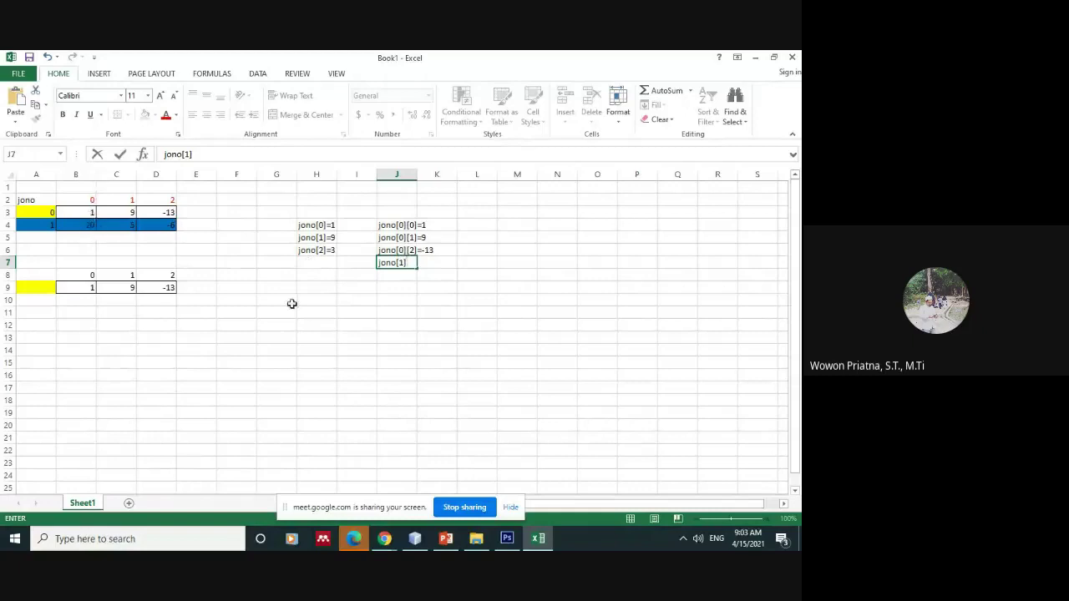
{"action": "type", "text": "[0]=20"}
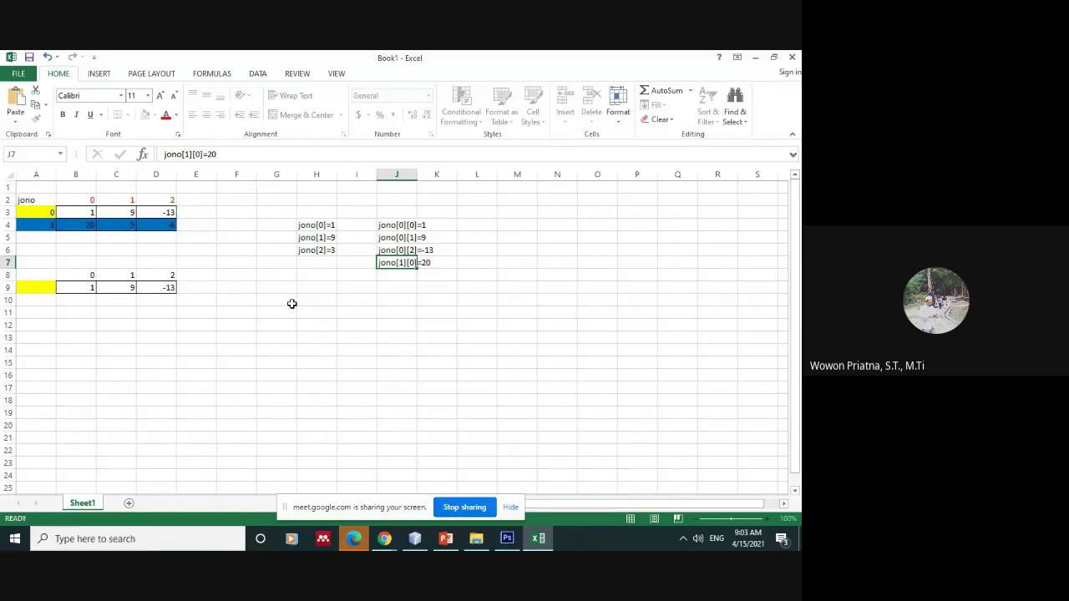
{"action": "key", "text": "Return"}
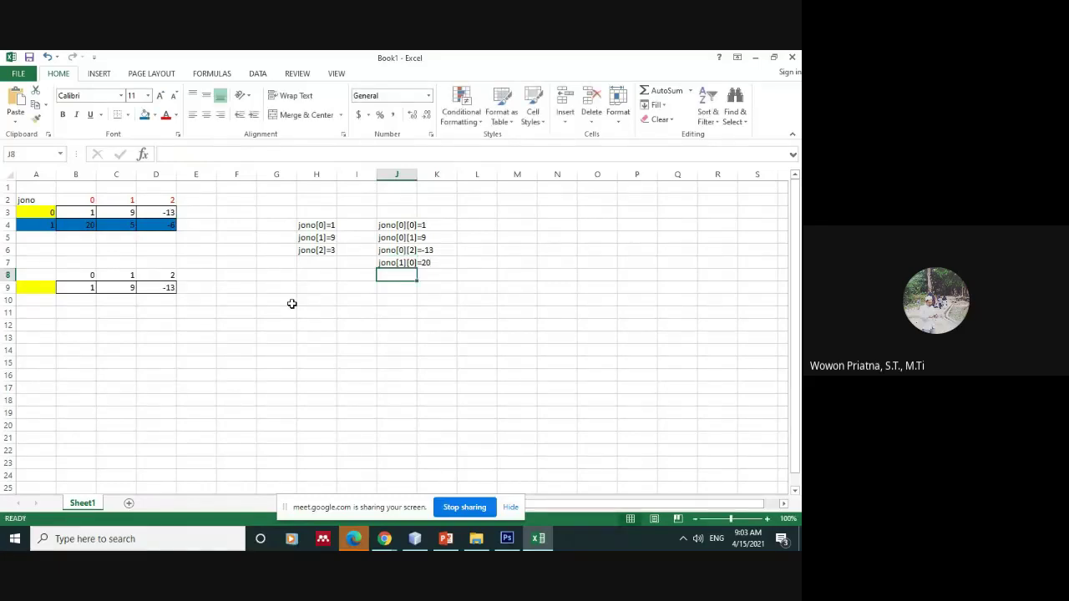
Enter jono[1][1]=5 in cell J8 for row 1, column 1 of the two-dimensional array
{"action": "type", "text": "jono"}
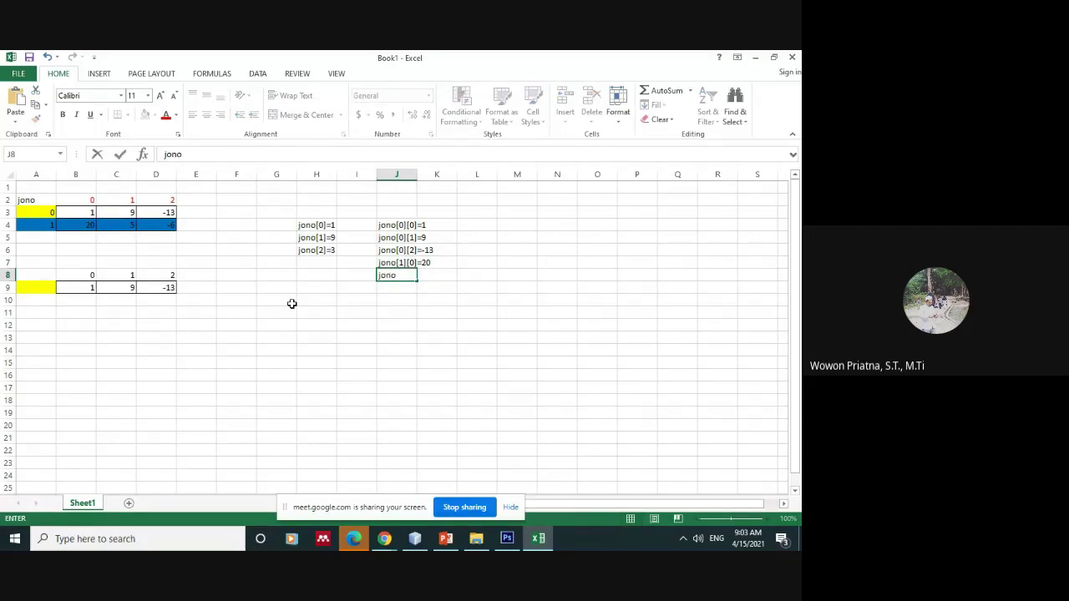
{"action": "type", "text": "[1"}
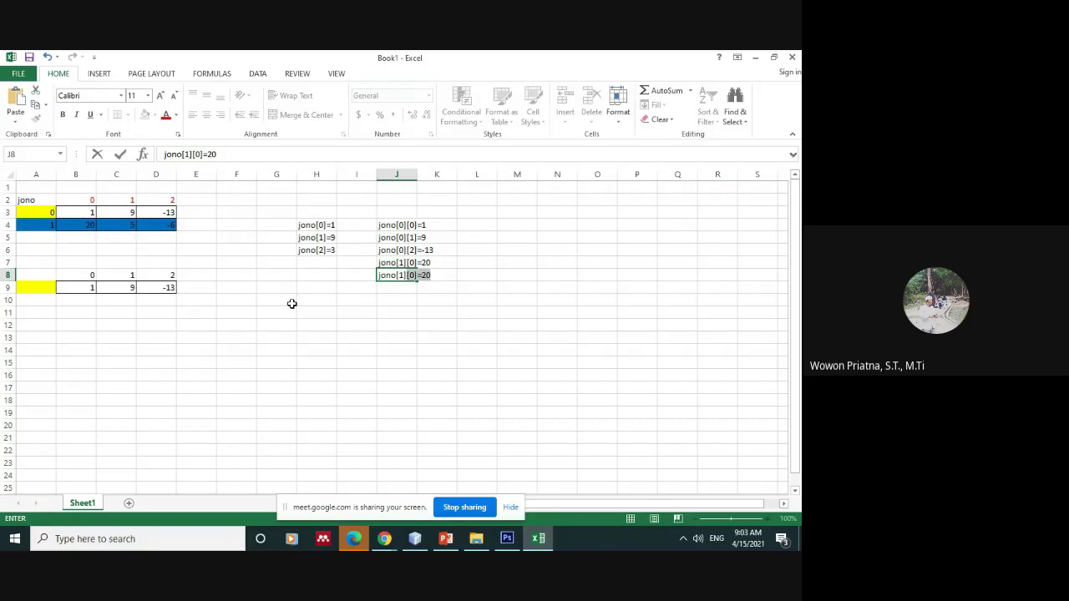
{"action": "type", "text": "]["}
{"action": "type", "text": "1]"}
{"action": "type", "text": "=20"}
{"action": "key", "text": "BackSpace"}
{"action": "key", "text": "BackSpace"}
{"action": "type", "text": "5"}
{"action": "key", "text": "Return"}
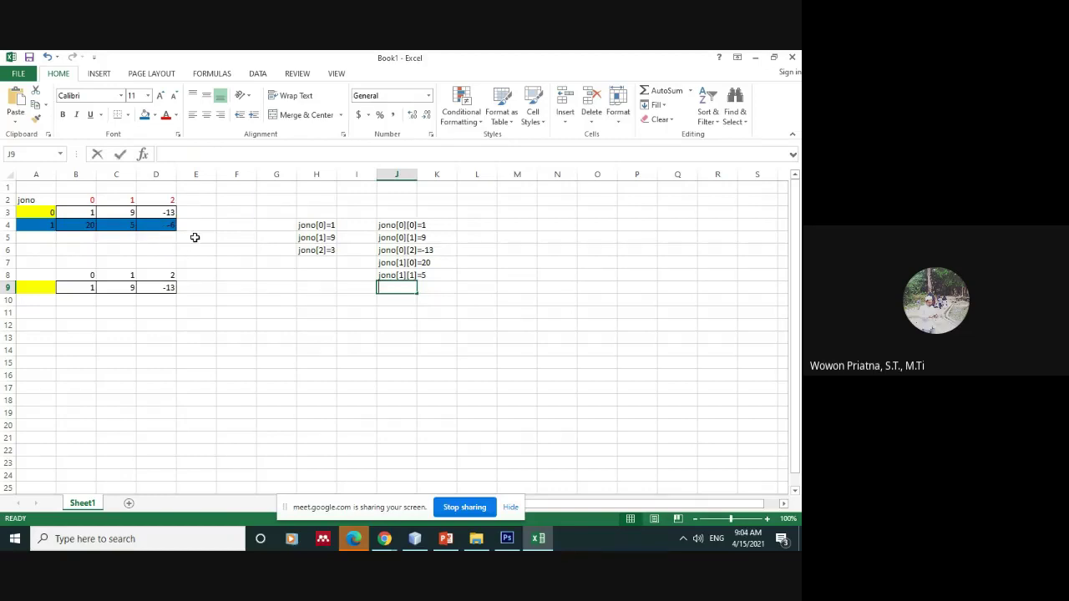
Enter jono[1][2]=-6 in cell J9 for row 1, column 2 of the two-dimensional array
{"action": "type", "text": "jono"}
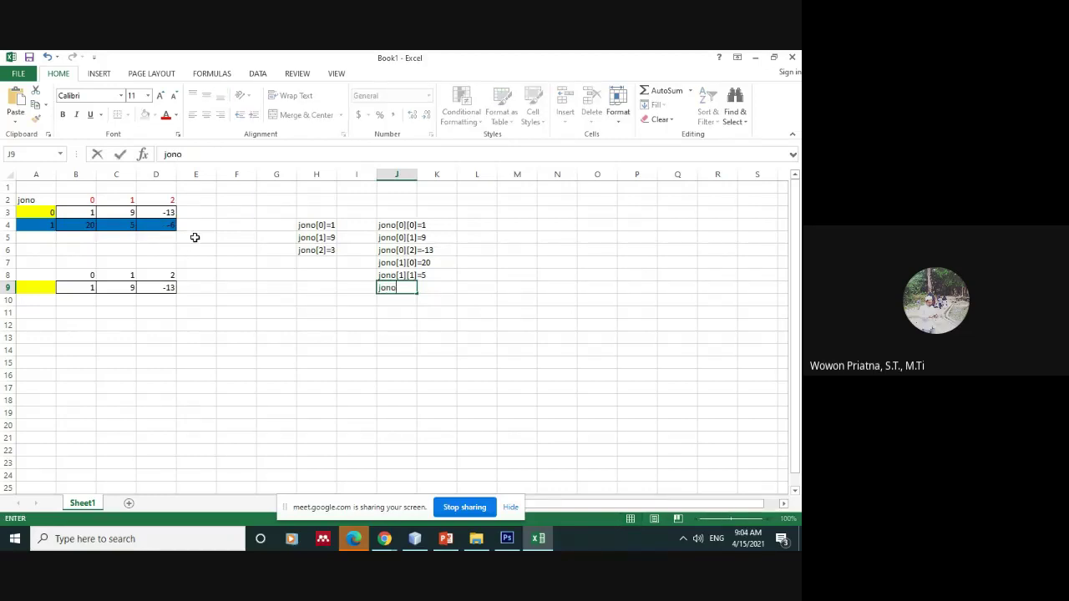
{"action": "type", "text": "[1][2]=-6"}
{"action": "key", "text": "ctrl+Return"}
{"action": "key", "text": "Down"}
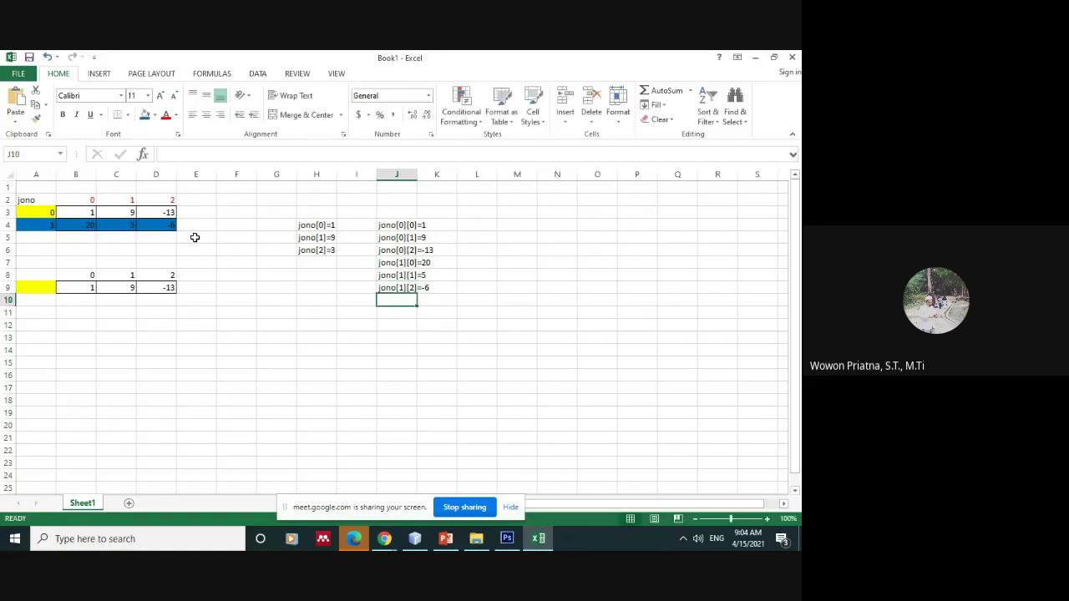
Check the participants in the Google Meet call in Chrome, and return to the Excel workbook at cell H8
{"action": "left_click", "coordinate": [383, 539]}
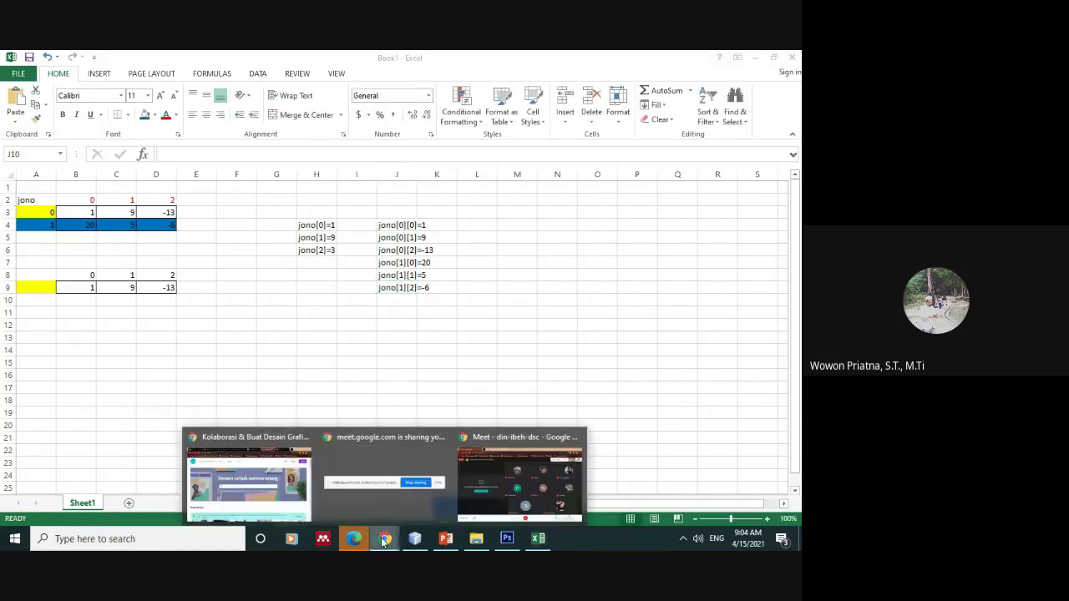
{"action": "left_click", "coordinate": [482, 465]}
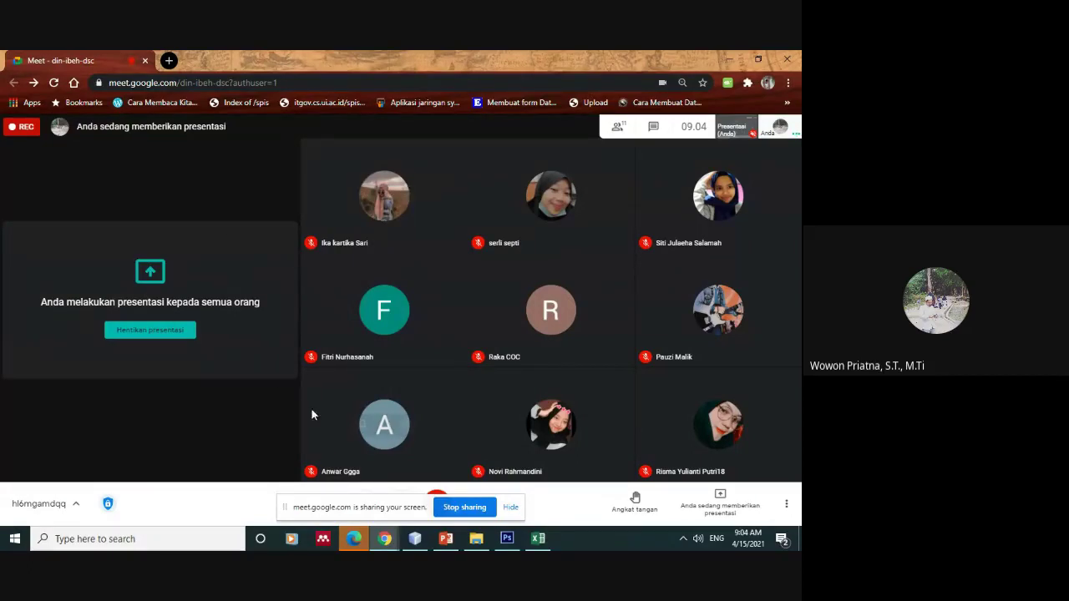
{"action": "left_click", "coordinate": [538, 539]}
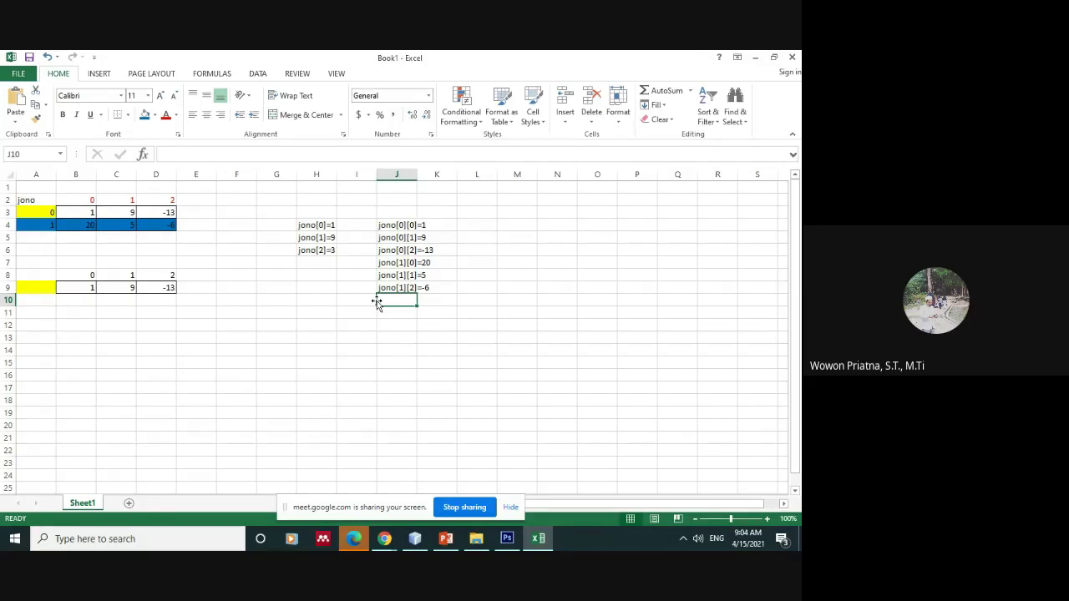
{"action": "left_click", "coordinate": [334, 274]}
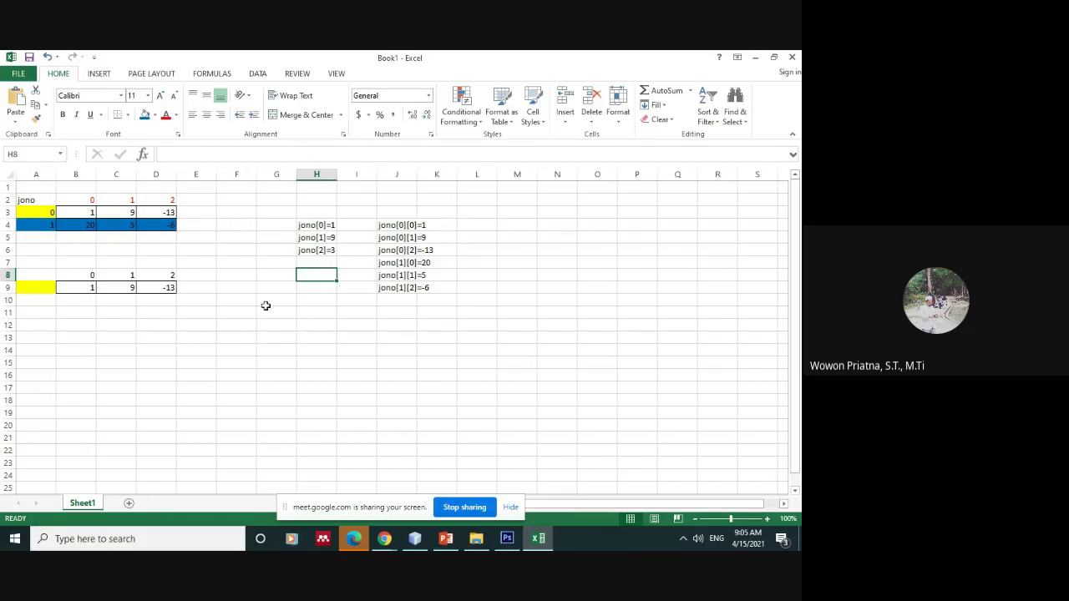
Review the 2 × 3 matrix example on the definisi slide of MATRIX.pptx in PowerPoint, and return to the Excel workbook
{"action": "mouse_move", "coordinate": [446, 539]}
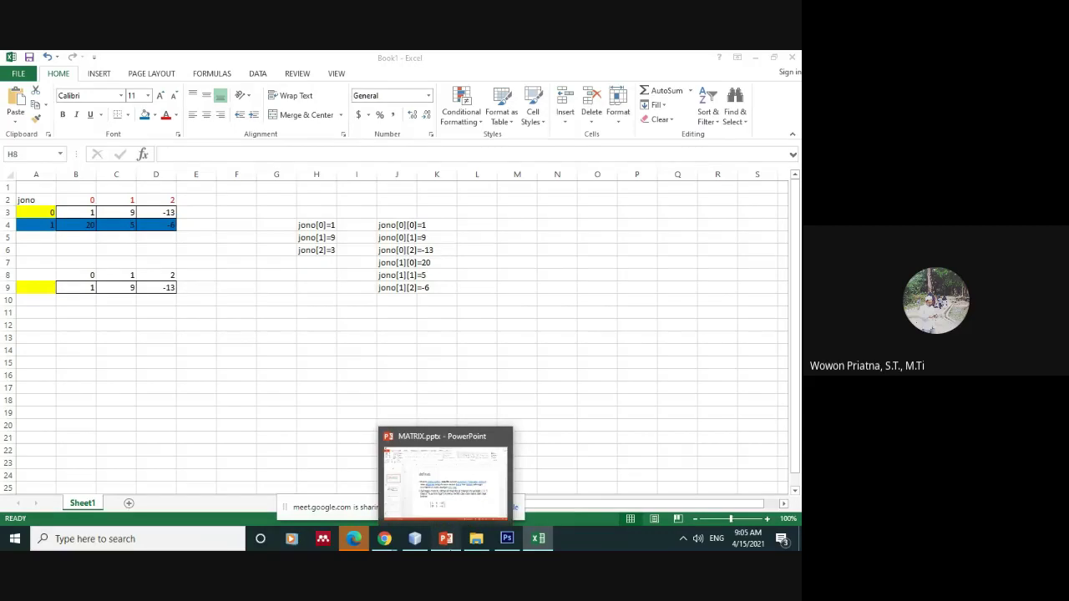
{"action": "left_click", "coordinate": [445, 480]}
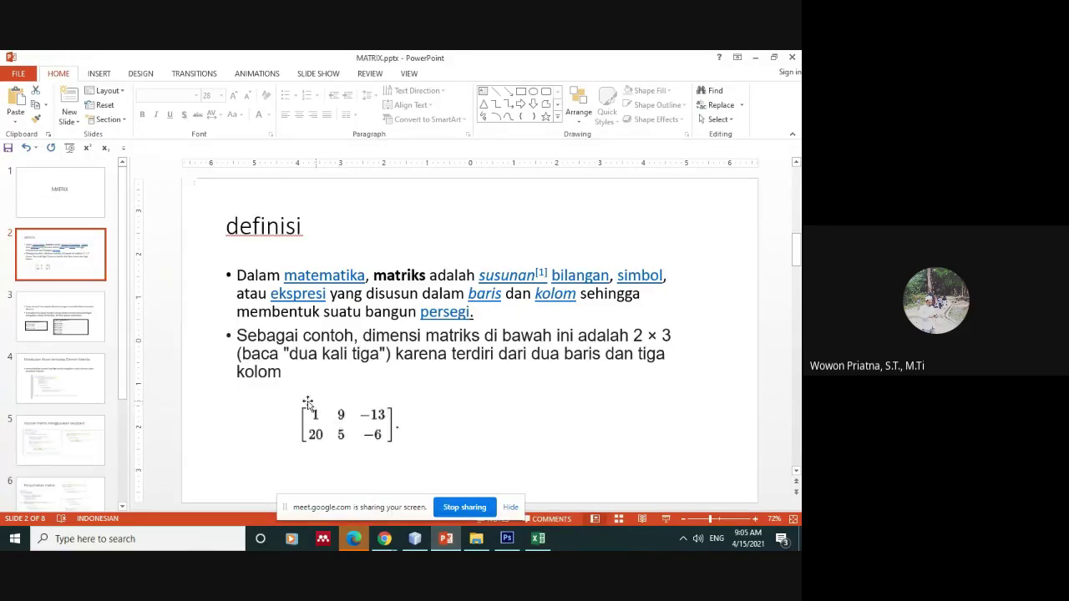
{"action": "left_click", "coordinate": [538, 539]}
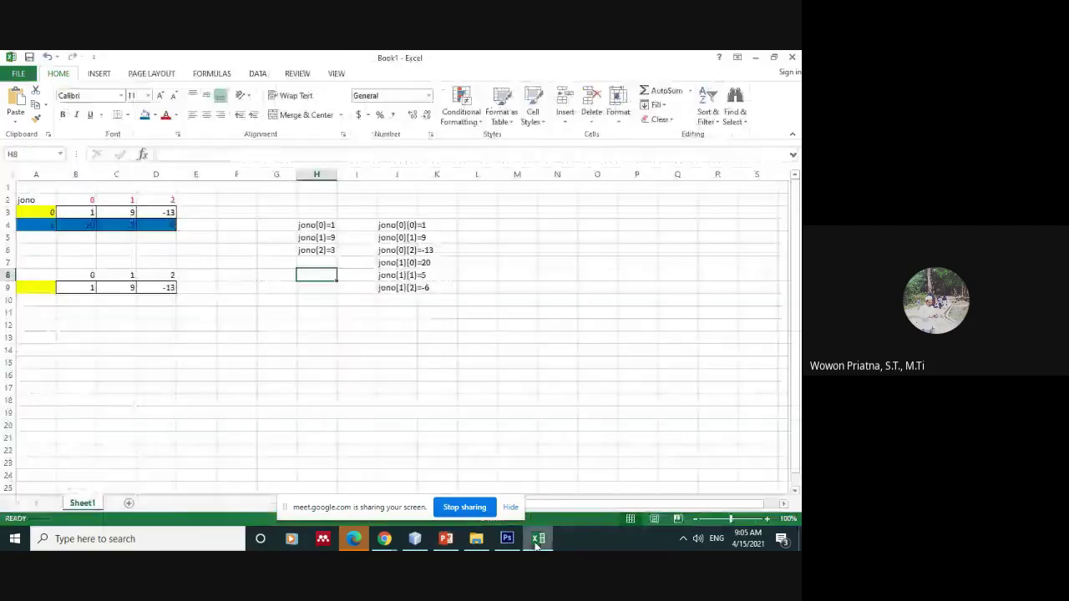
Examine the elements and index labels of the upper jono table, ending at the row 0, column 0 element in cell B3
{"action": "left_click", "coordinate": [125, 227]}
{"action": "key", "text": "Up"}
{"action": "key", "text": "Up"}
{"action": "key", "text": "Up"}
{"action": "key", "text": "Left"}
{"action": "key", "text": "Left"}
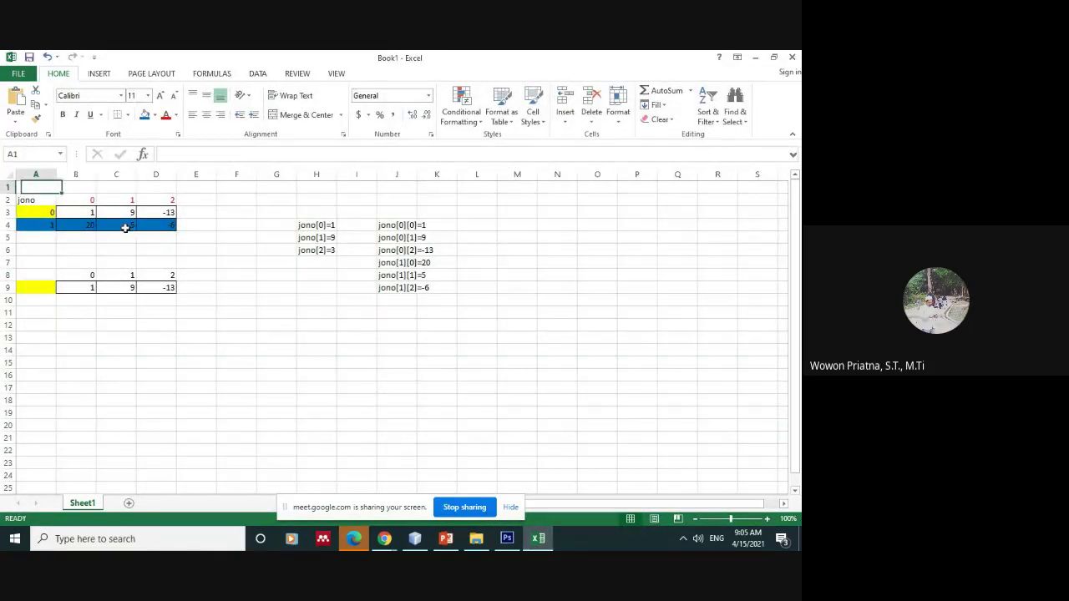
{"action": "key", "text": "Down"}
{"action": "key", "text": "Down"}
{"action": "key", "text": "Right"}
{"action": "key", "text": "Right"}
{"action": "key", "text": "Left"}
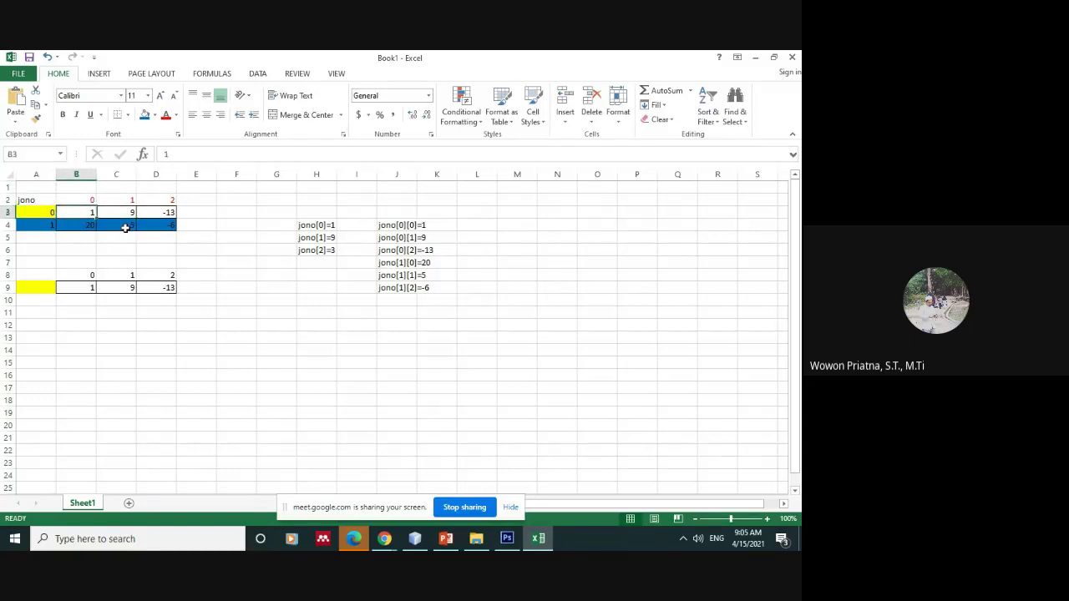
Switch to the MATRIX.pptx presentation in PowerPoint
{"action": "left_click", "coordinate": [447, 539]}
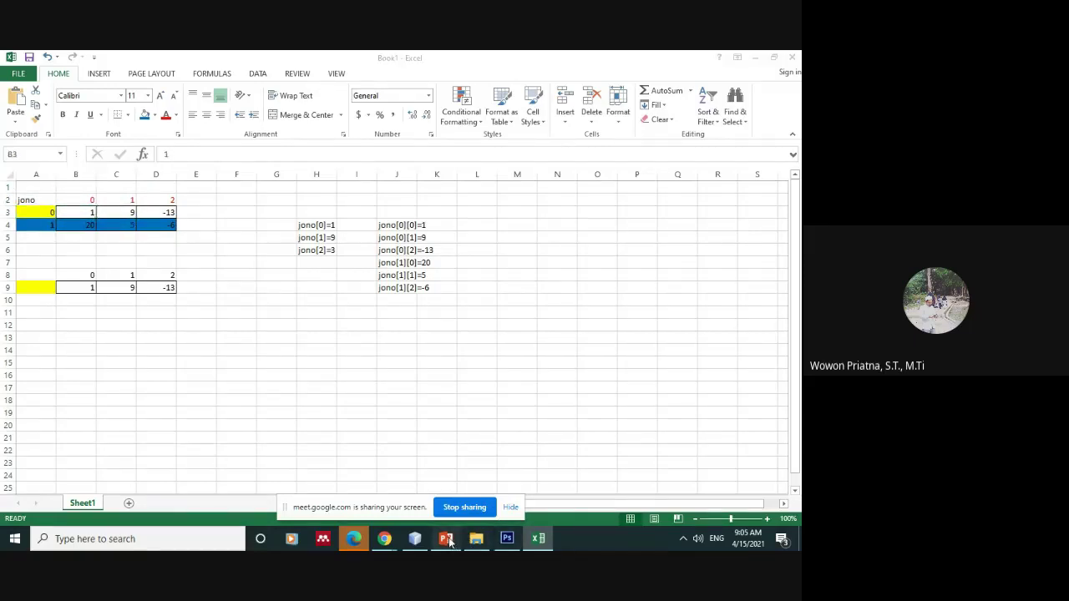